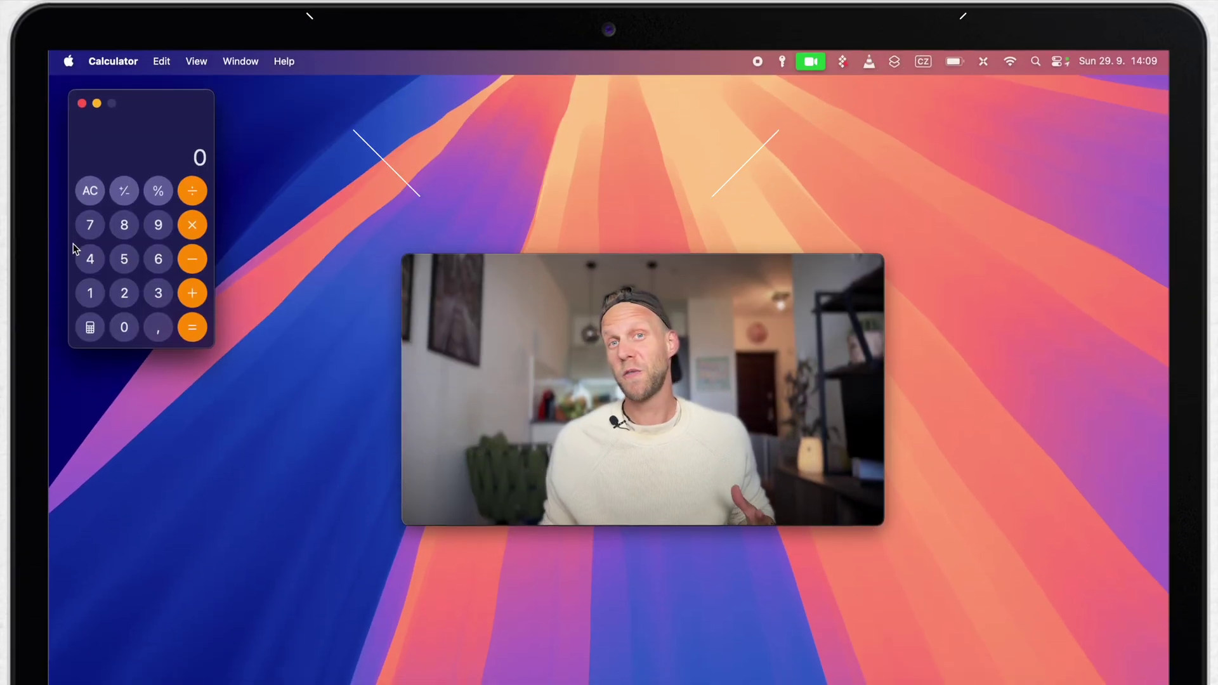
# - Enter 3+2+1 and calculate the result 6
pyautogui.click(158, 292)
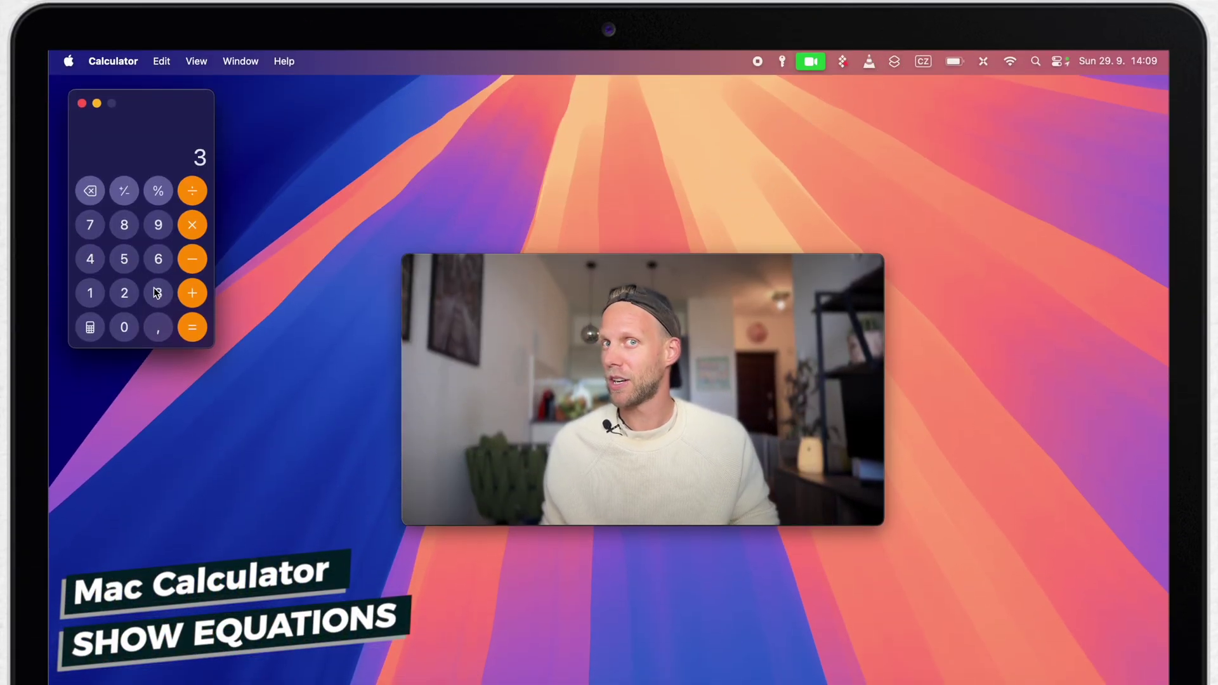
pyautogui.click(193, 293)
pyautogui.press('2')
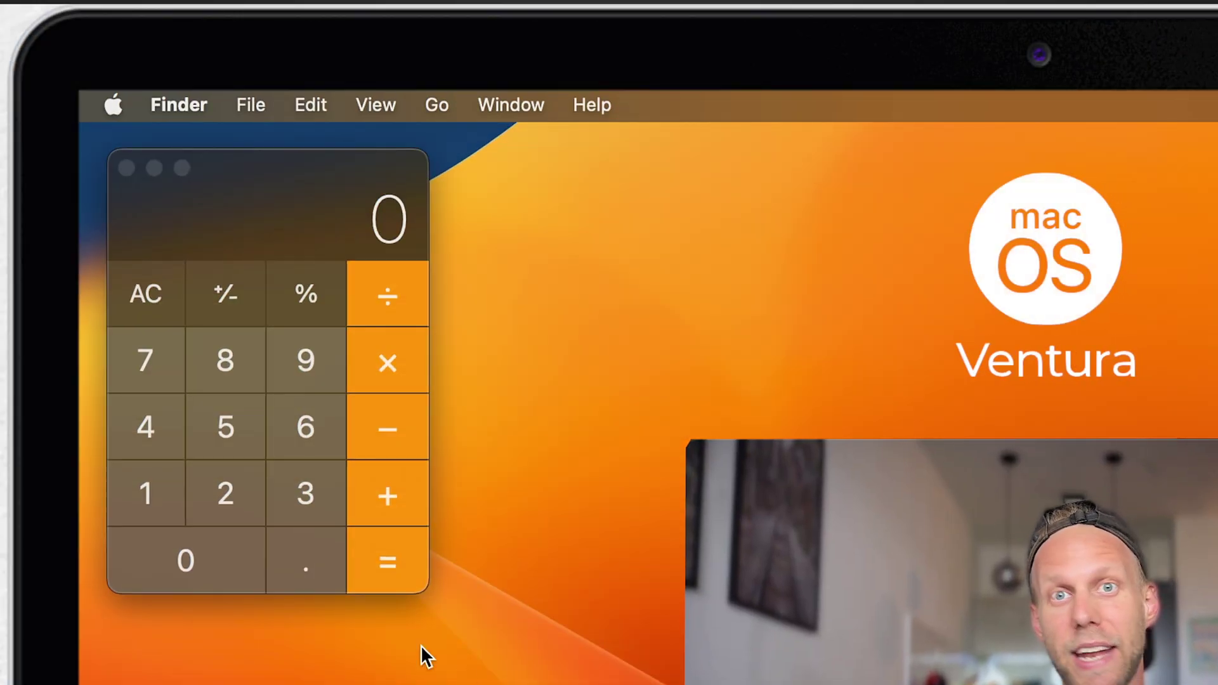
pyautogui.click(297, 499)
pyautogui.click(352, 496)
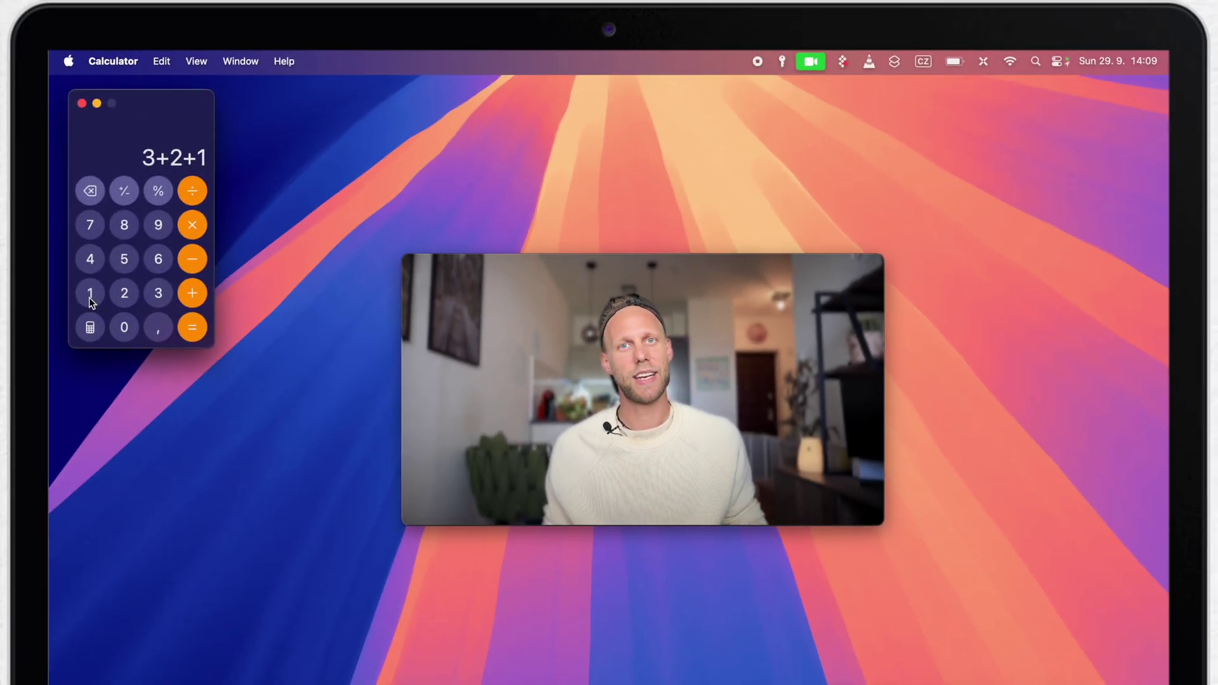
pyautogui.click(196, 325)
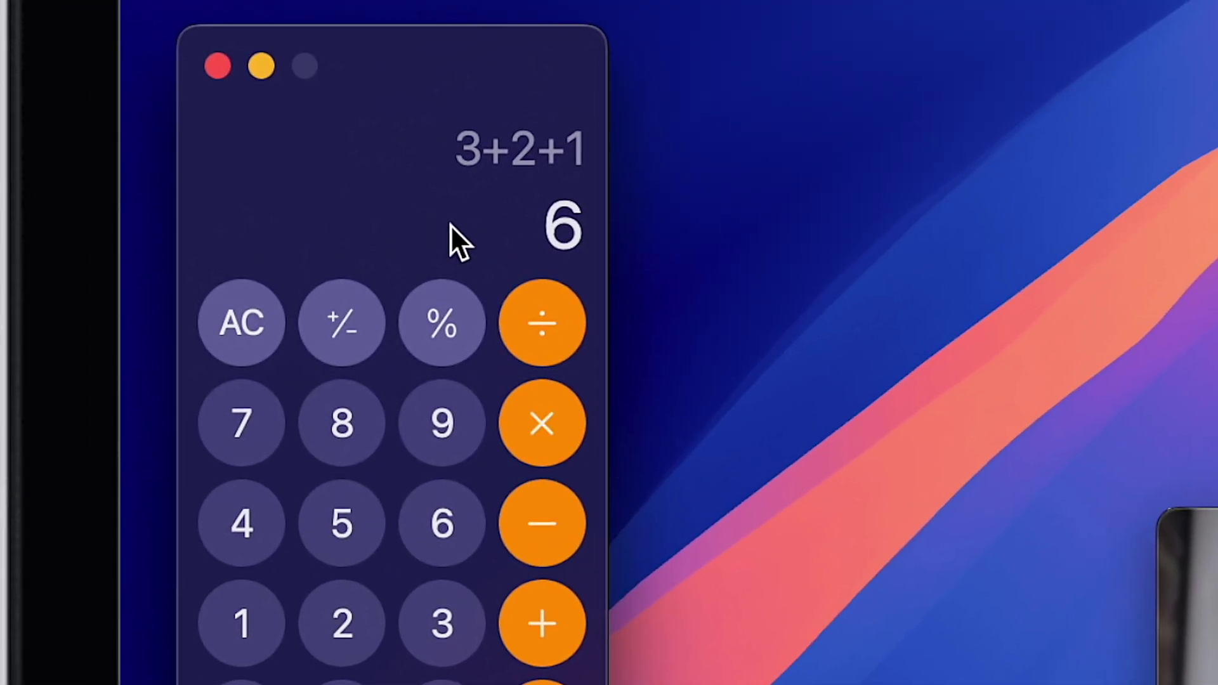
# - Edit the recalled equation to 3+2+2, replacing the trailing 1 with 2
pyautogui.click(418, 176)
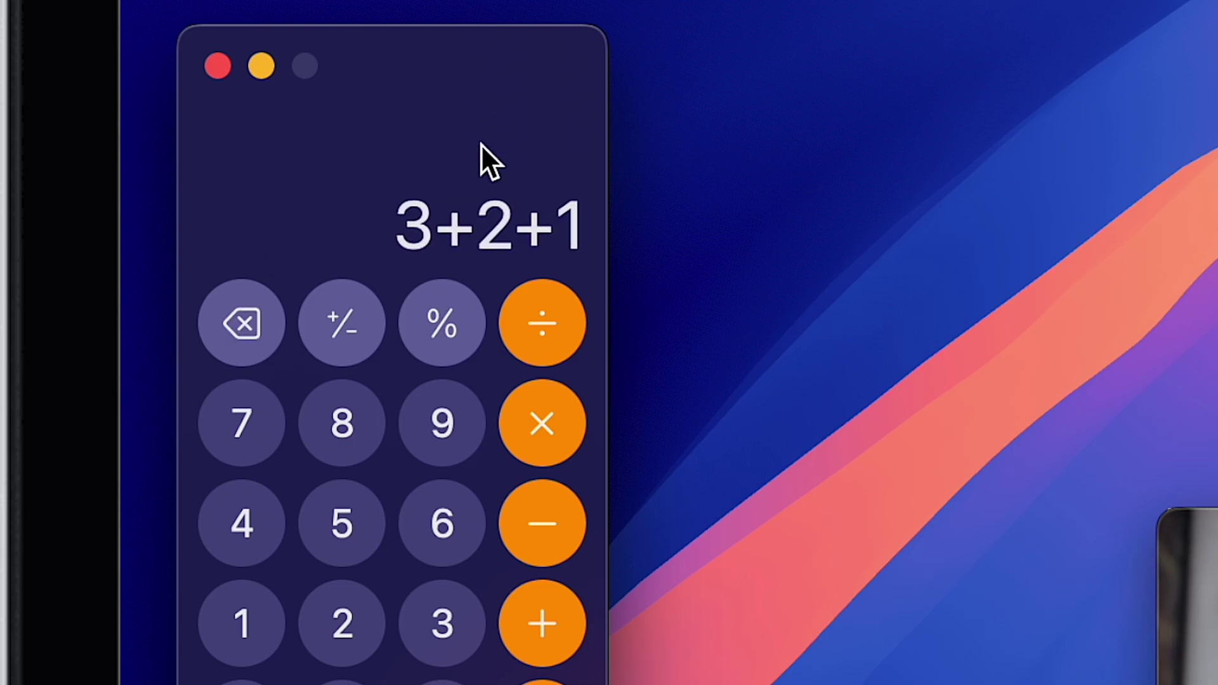
pyautogui.click(242, 320)
pyautogui.click(283, 523)
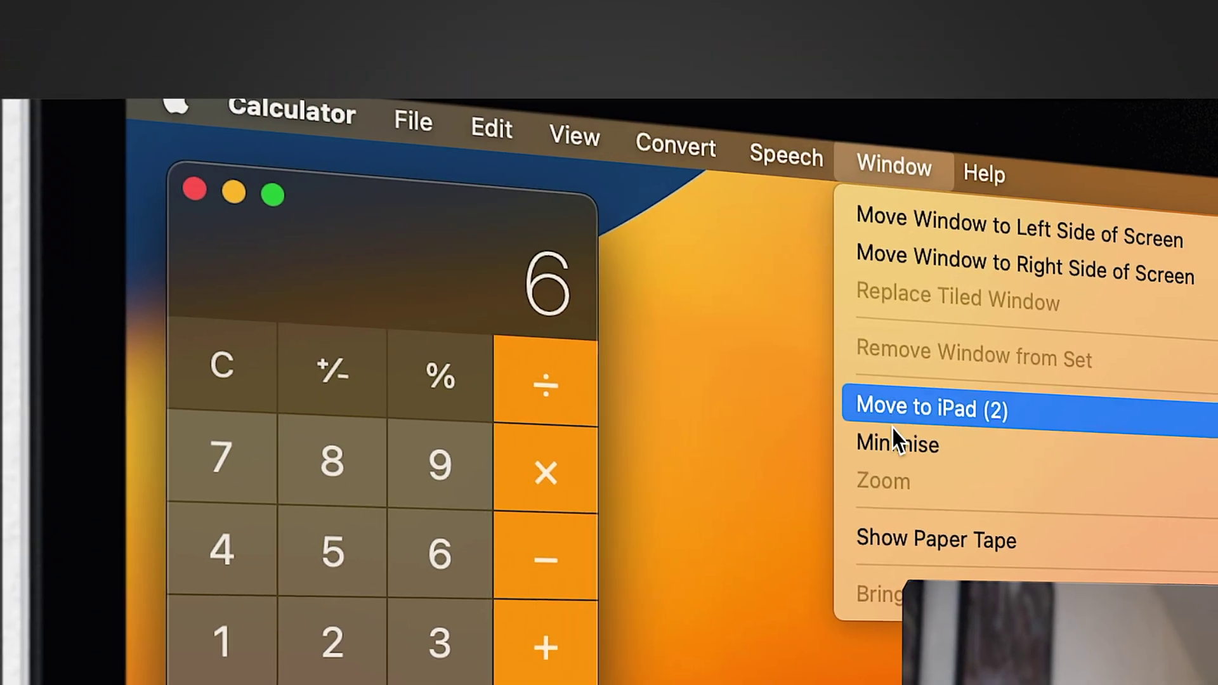
# - Show the paper tape and history sidebar, then recall 3+2+1 = 6 from history
pyautogui.click(818, 506)
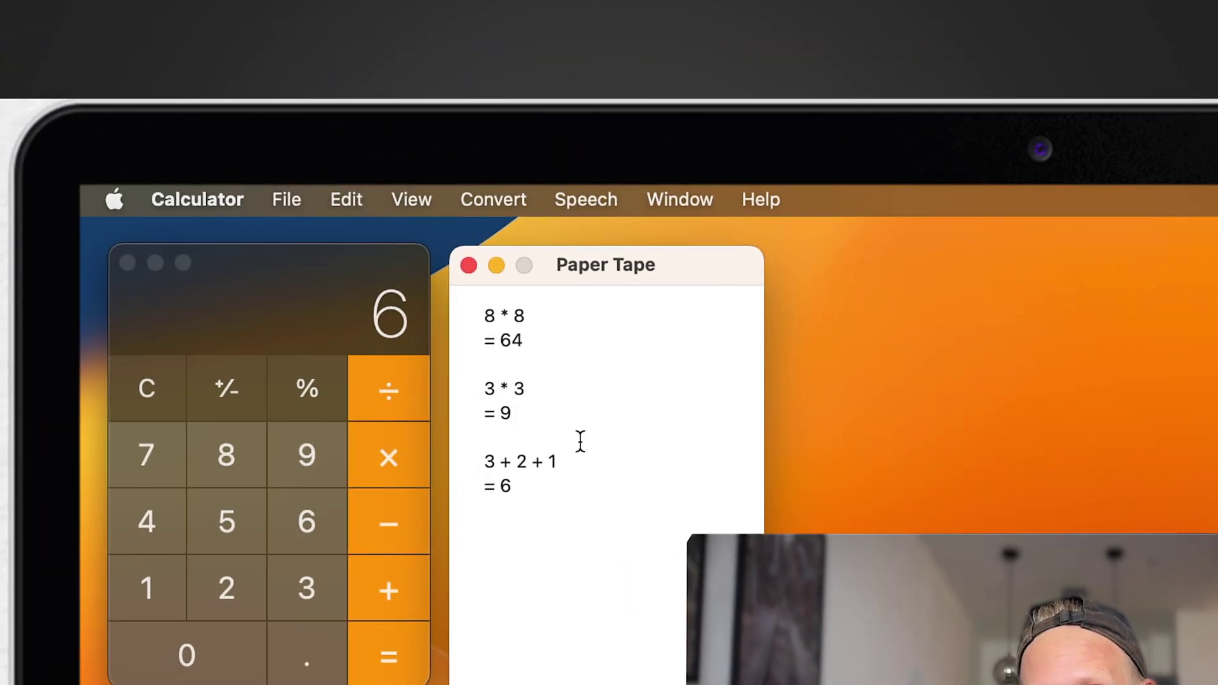
pyautogui.moveTo(551, 270)
pyautogui.mouseDown()
pyautogui.moveTo(626, 273)
pyautogui.moveTo(618, 282)
pyautogui.moveTo(565, 265)
pyautogui.mouseUp()
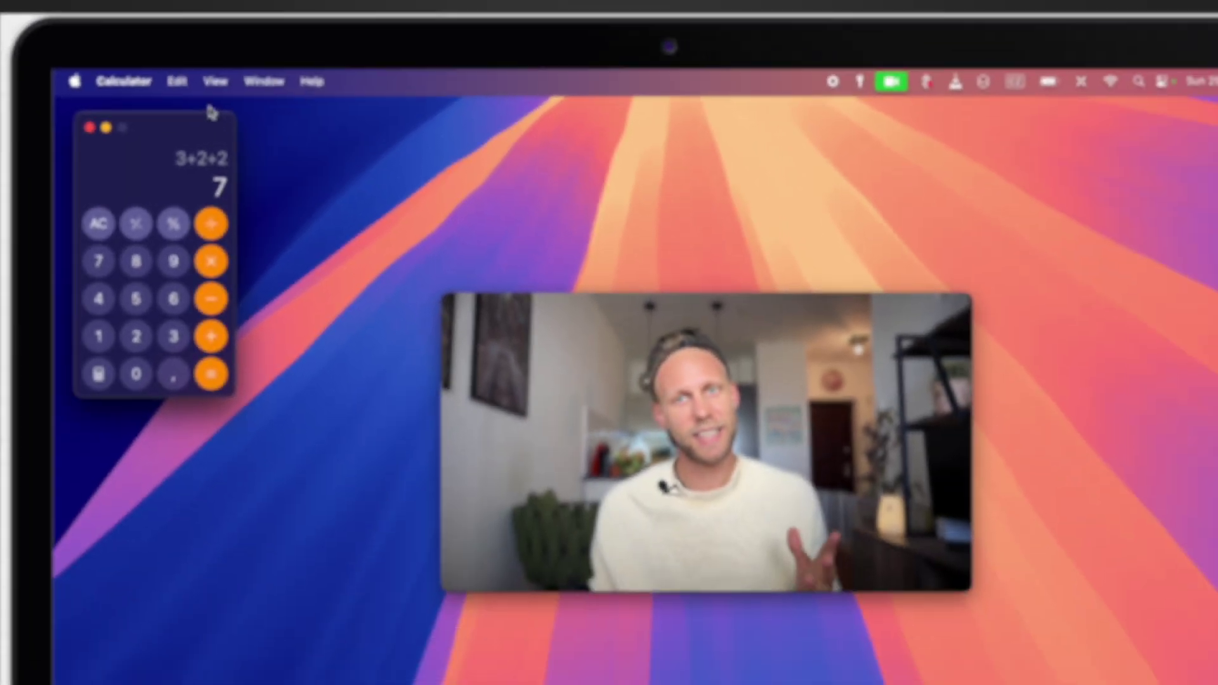
pyautogui.click(304, 181)
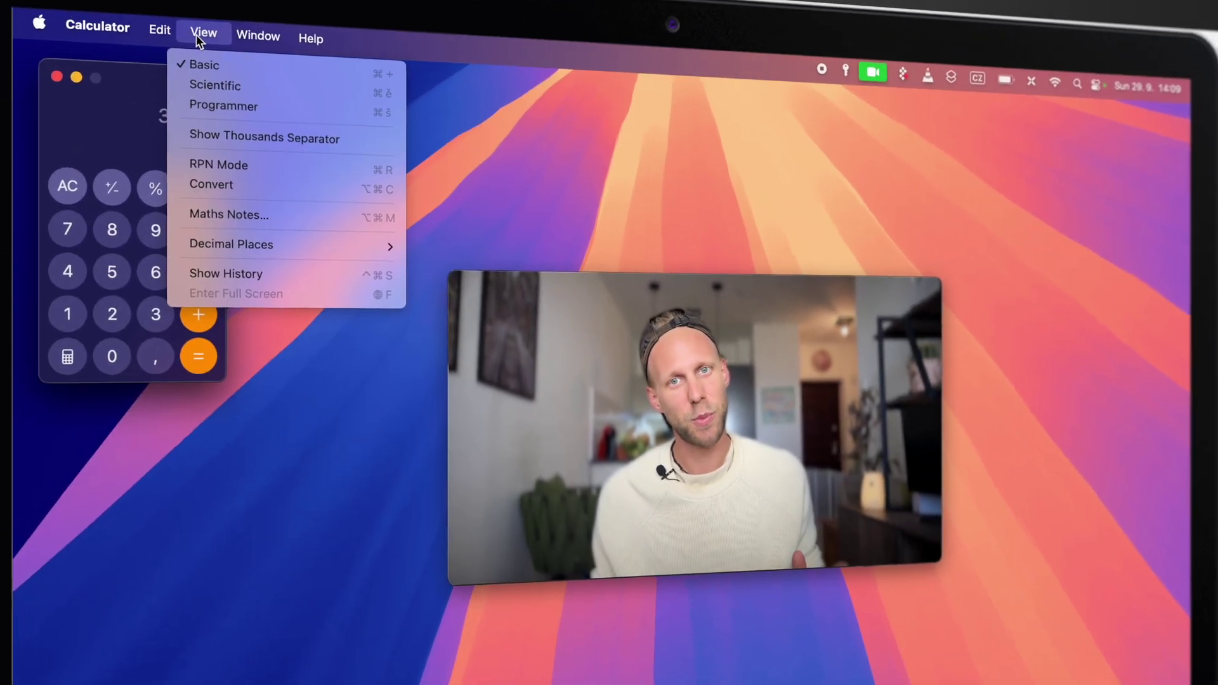
pyautogui.click(365, 282)
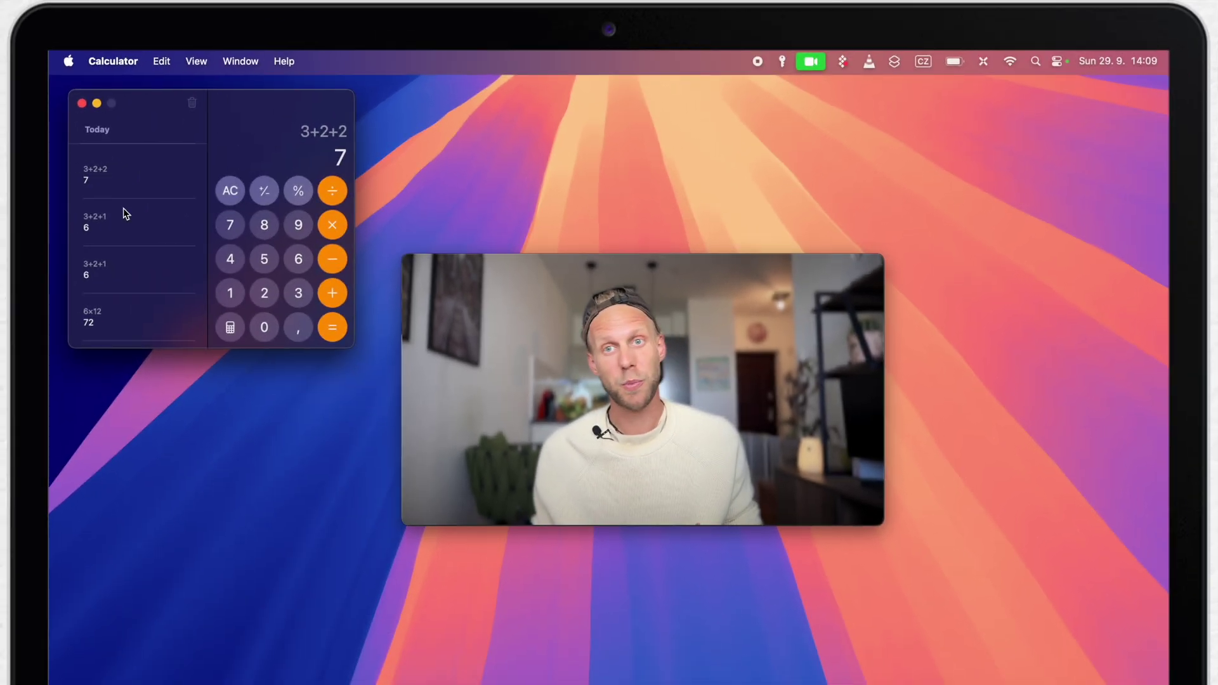
pyautogui.click(140, 225)
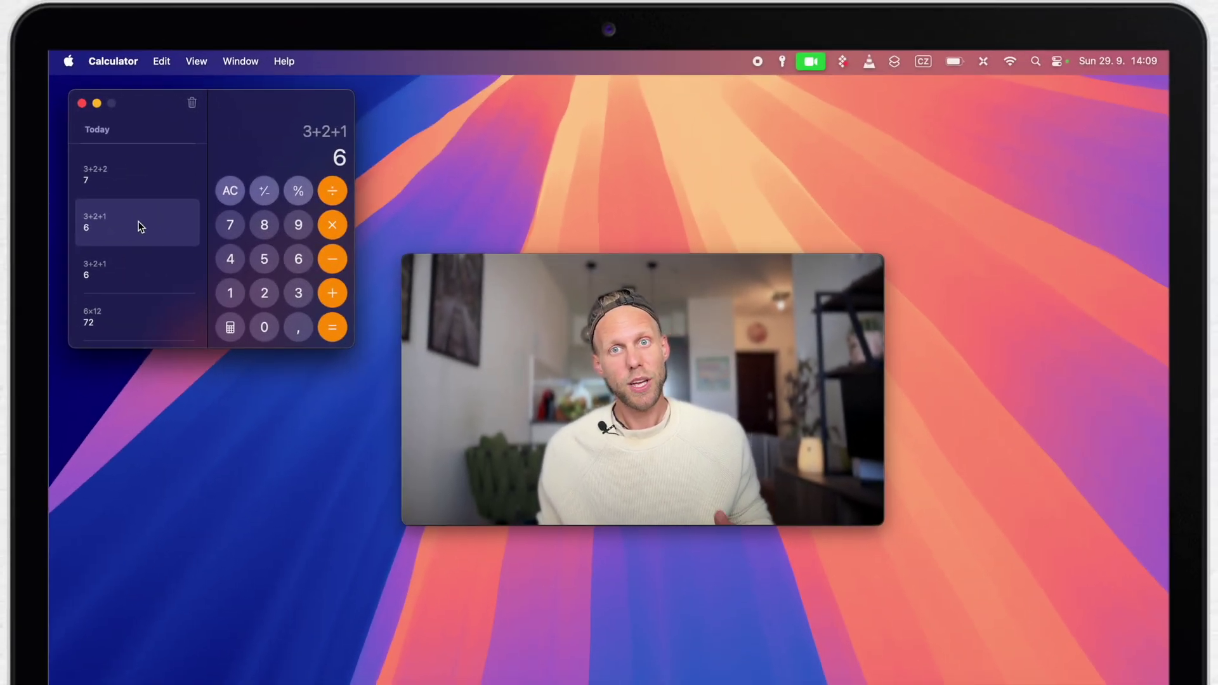
# - Clear the display and type (3*2+2 to calculate (3×2)+2
pyautogui.click(229, 192)
pyautogui.write('(3')
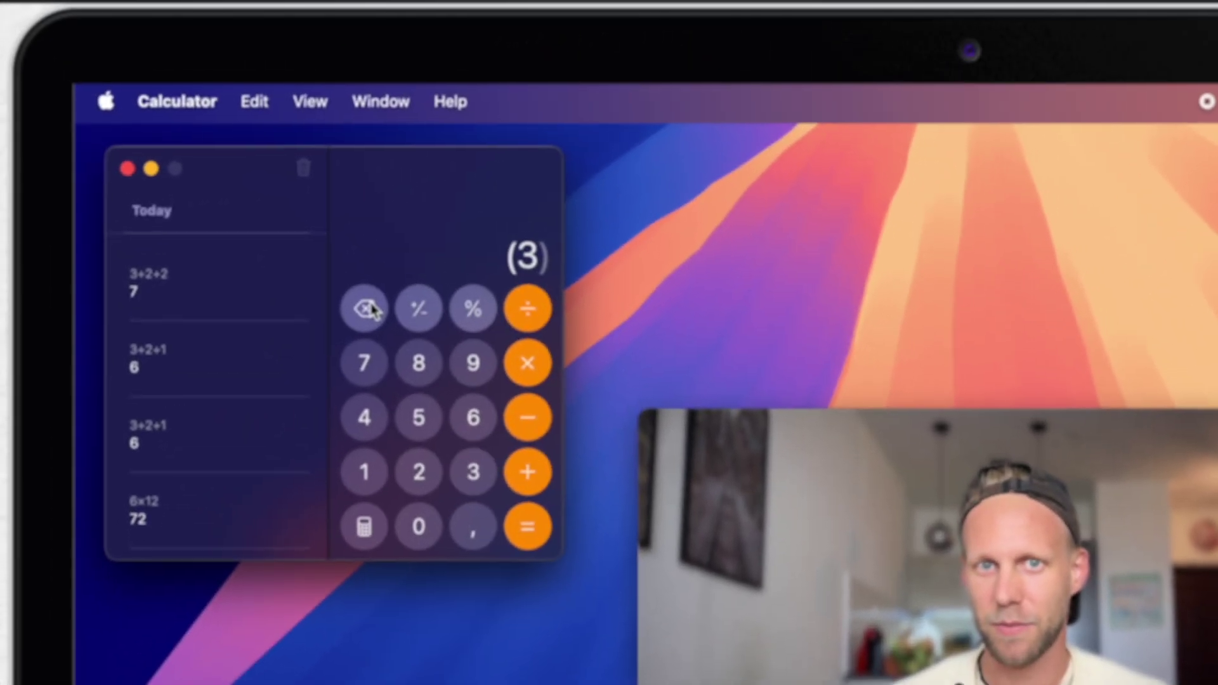
pyautogui.write('*2')
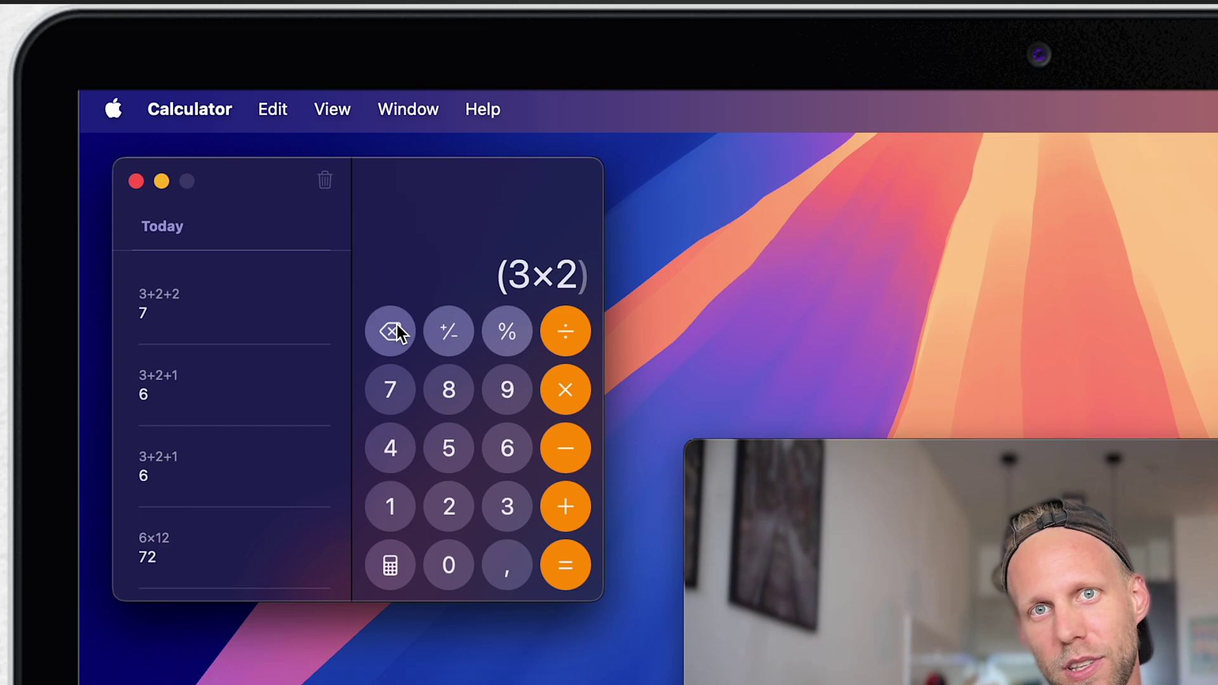
pyautogui.write('+2')
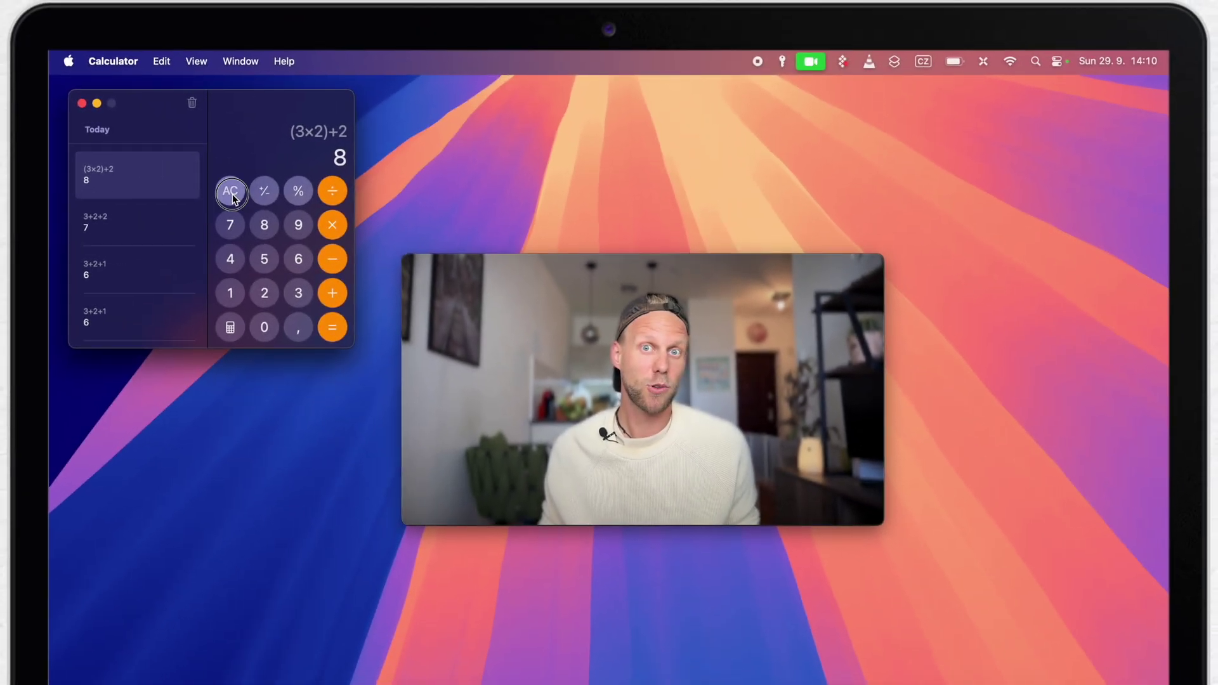
# - Clear the display and begin 13×2+(2+3)÷2 by entering 13
pyautogui.click(232, 193)
pyautogui.click(231, 292)
pyautogui.click(300, 294)
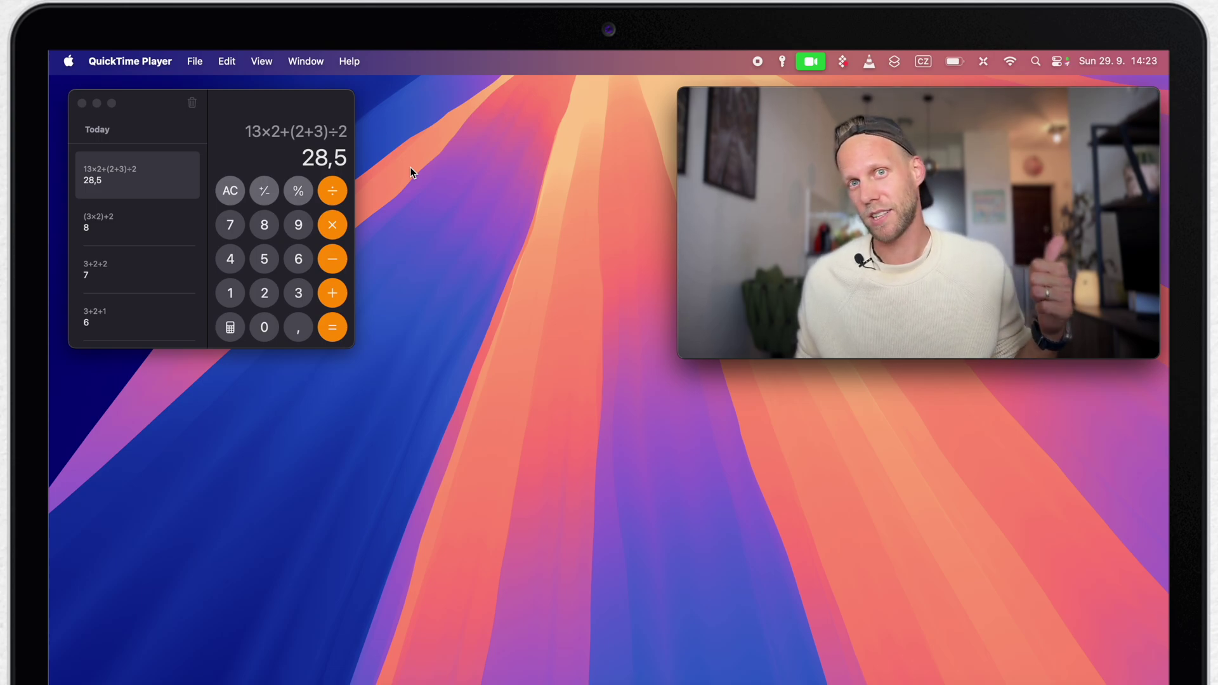
# - Switch to Scientific with ⌘2, try Programmer with ⌘3, then return to Scientific
pyautogui.click(315, 103)
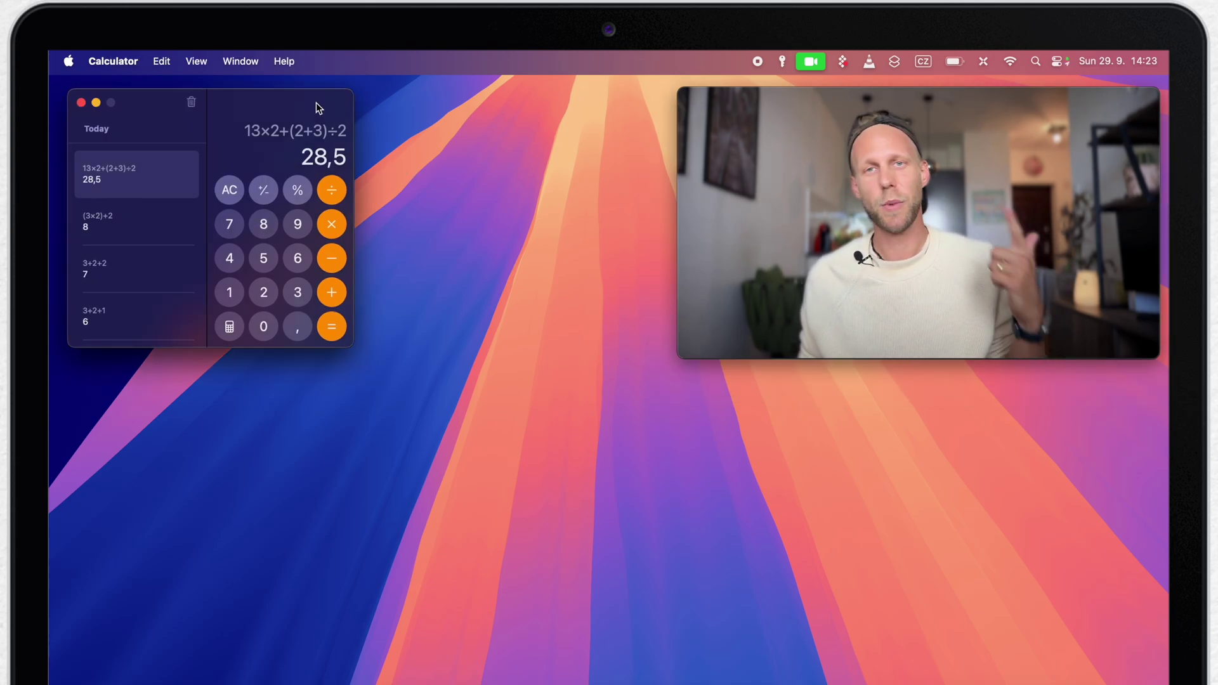
pyautogui.press('super+2')
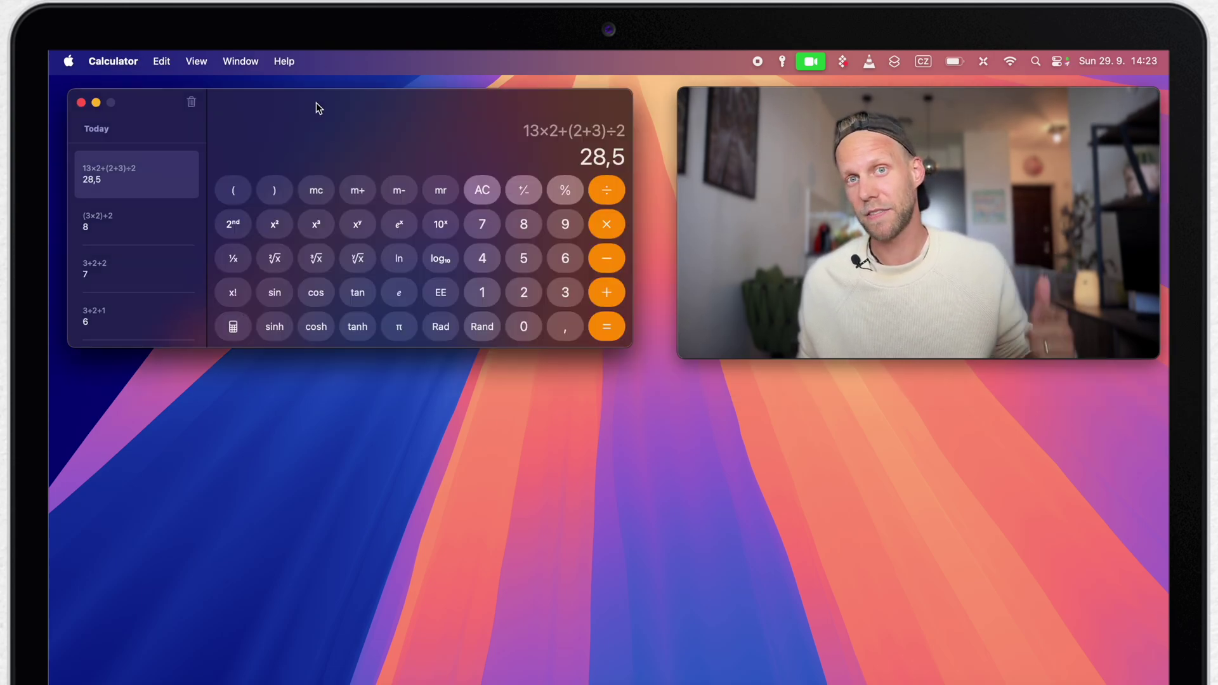
pyautogui.press('super+3')
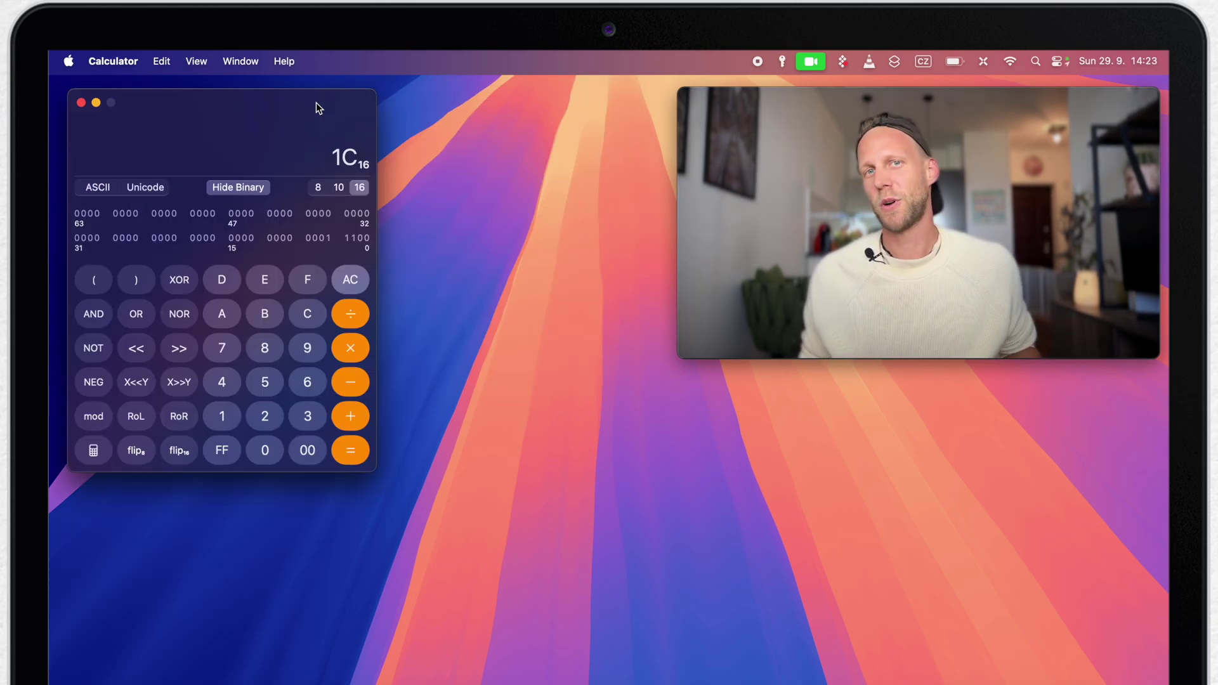
pyautogui.press('super+2')
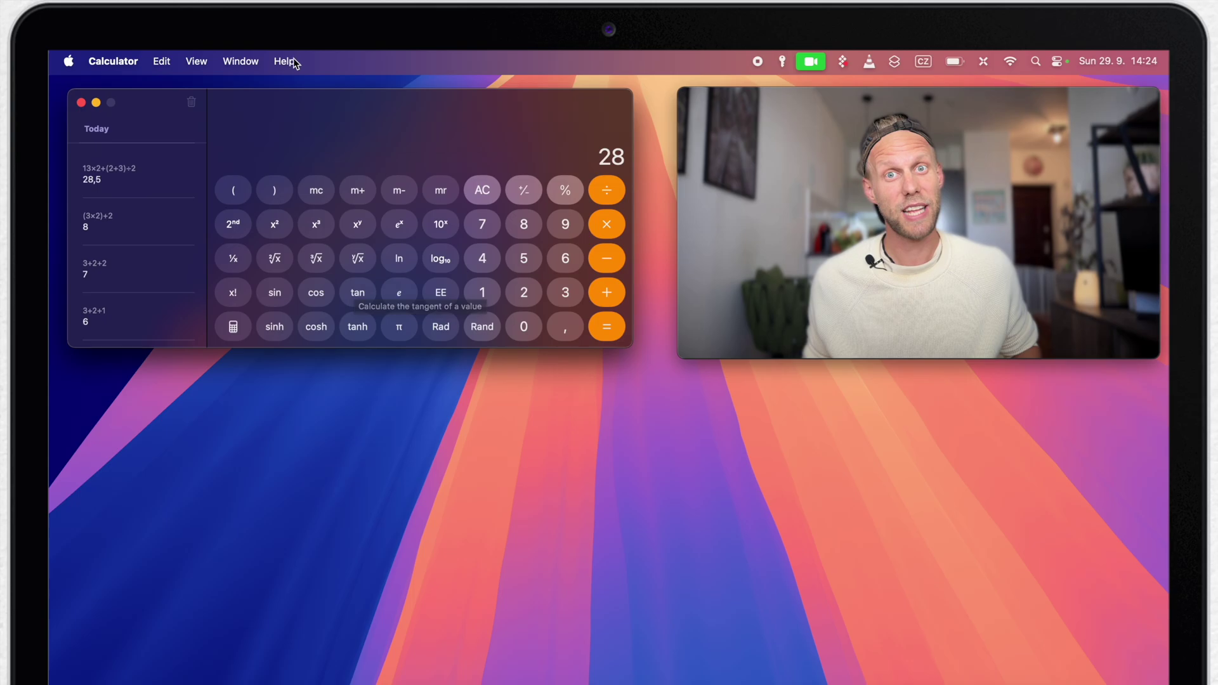
pyautogui.click(396, 85)
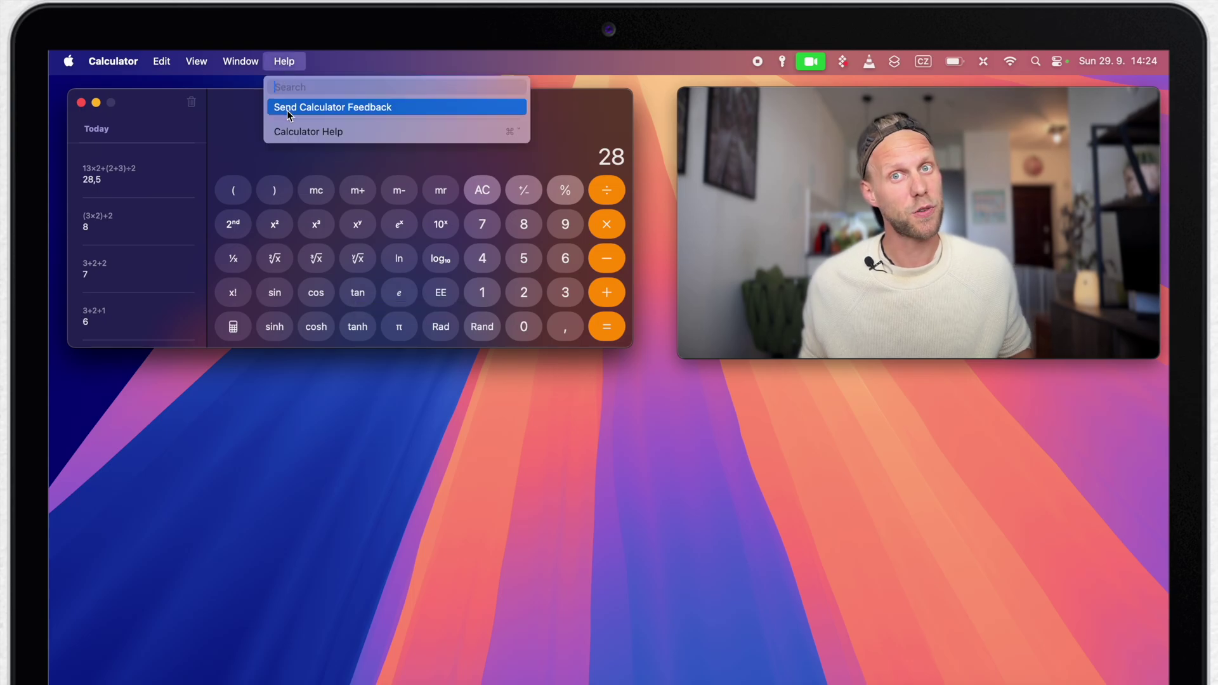
pyautogui.click(400, 182)
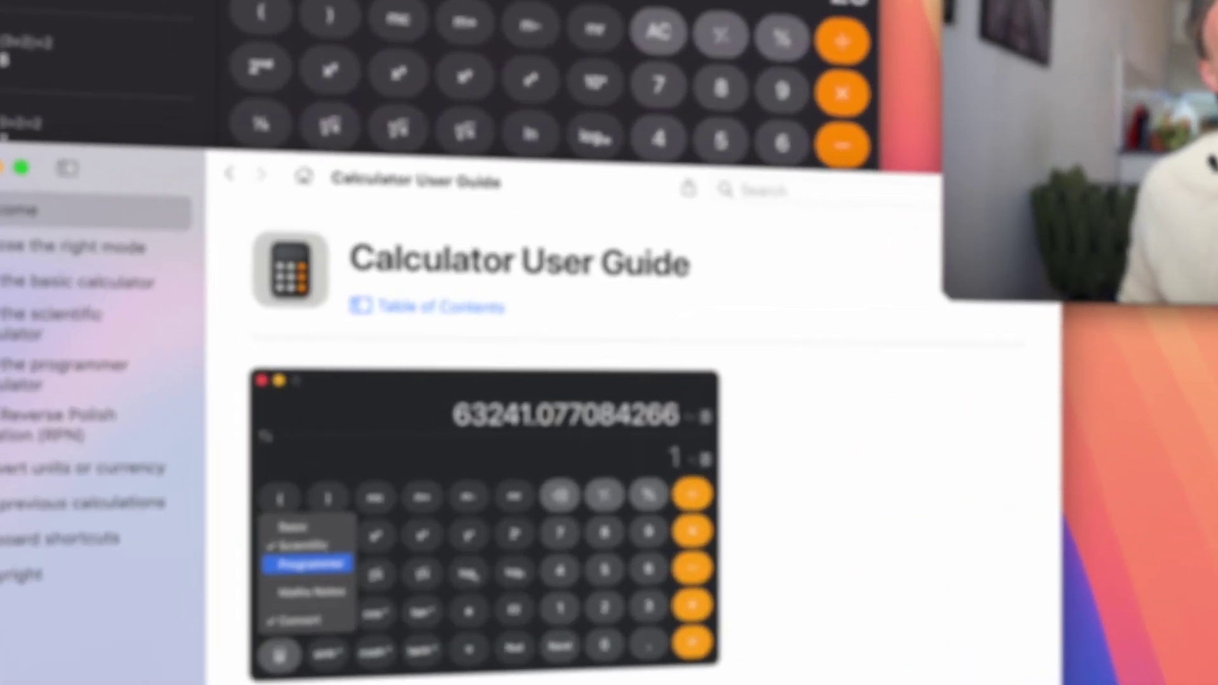
pyautogui.scroll(-10, 655, 469)
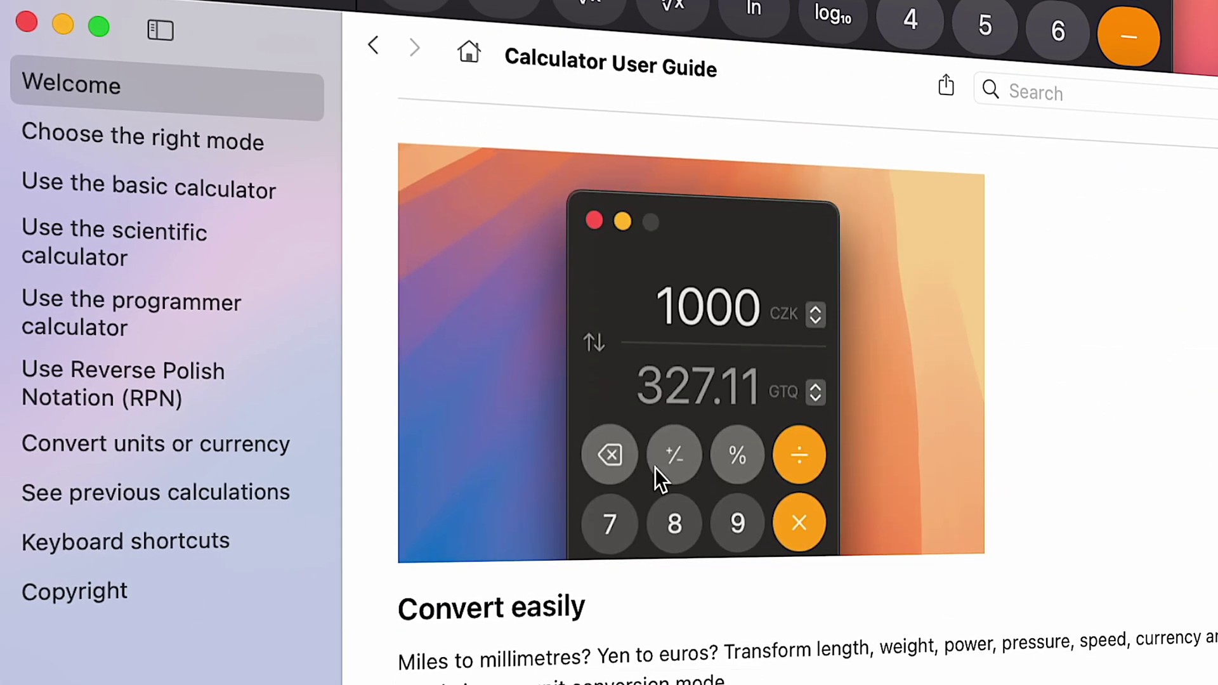
pyautogui.scroll(12, 654, 466)
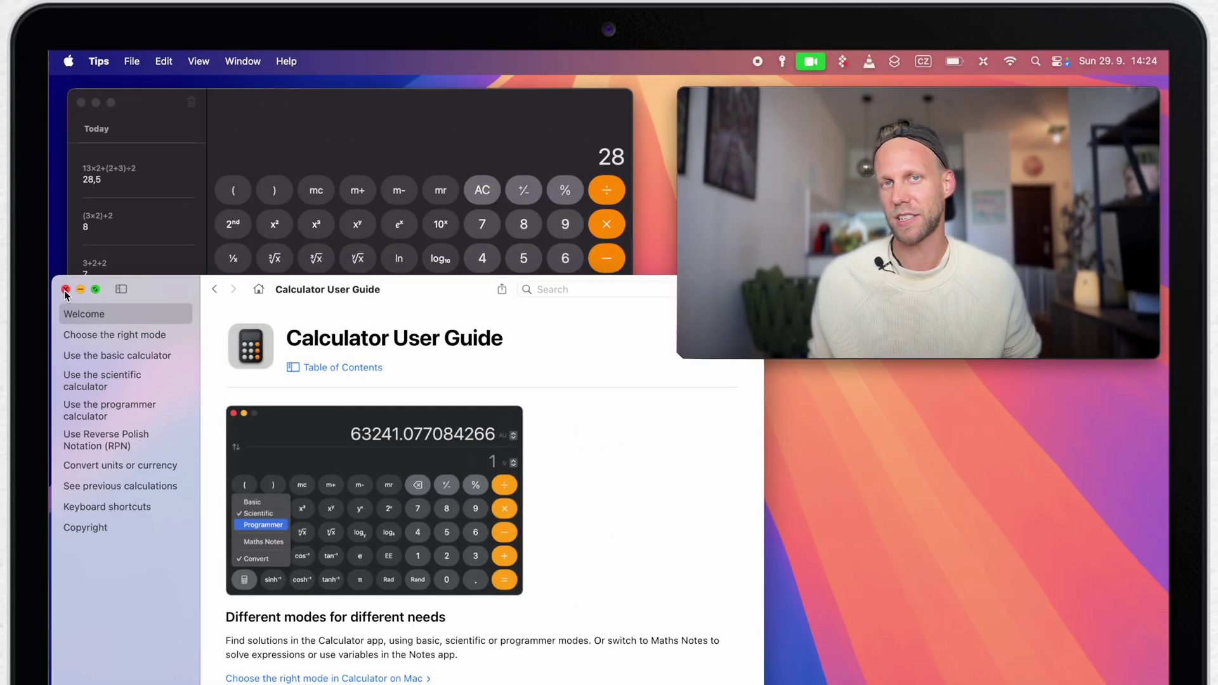
pyautogui.click(29, 270)
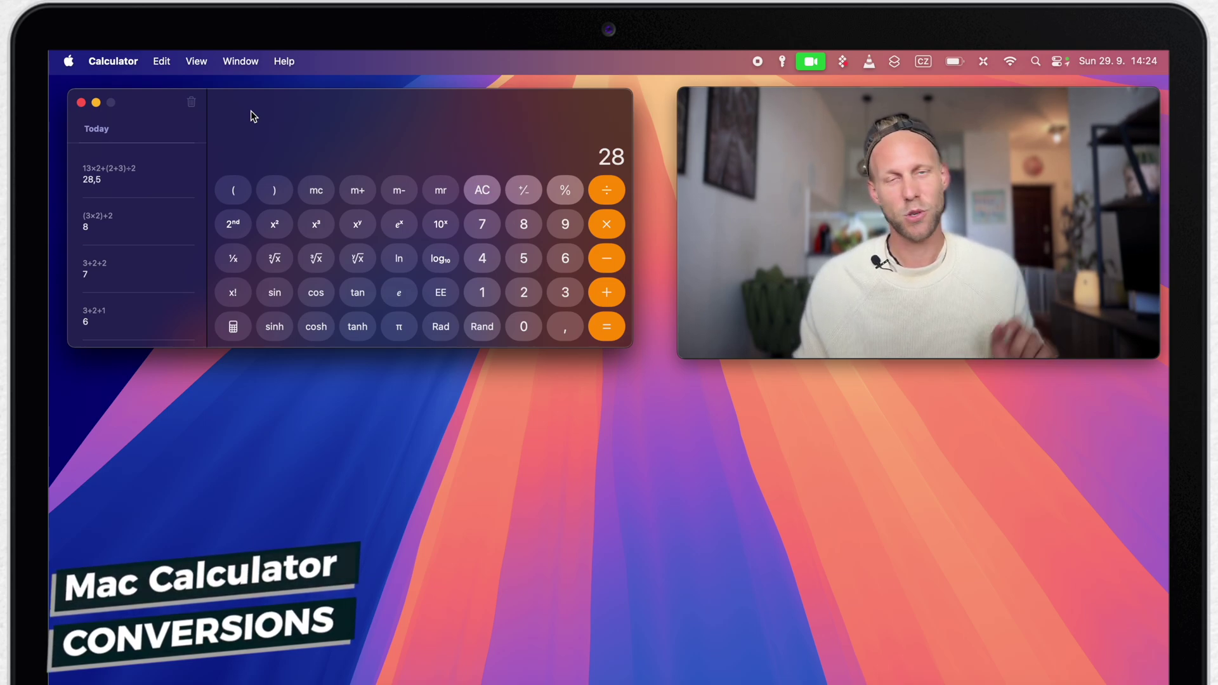
# - Turn on Convert in the basic layout and open the conversion types list
pyautogui.click(236, 325)
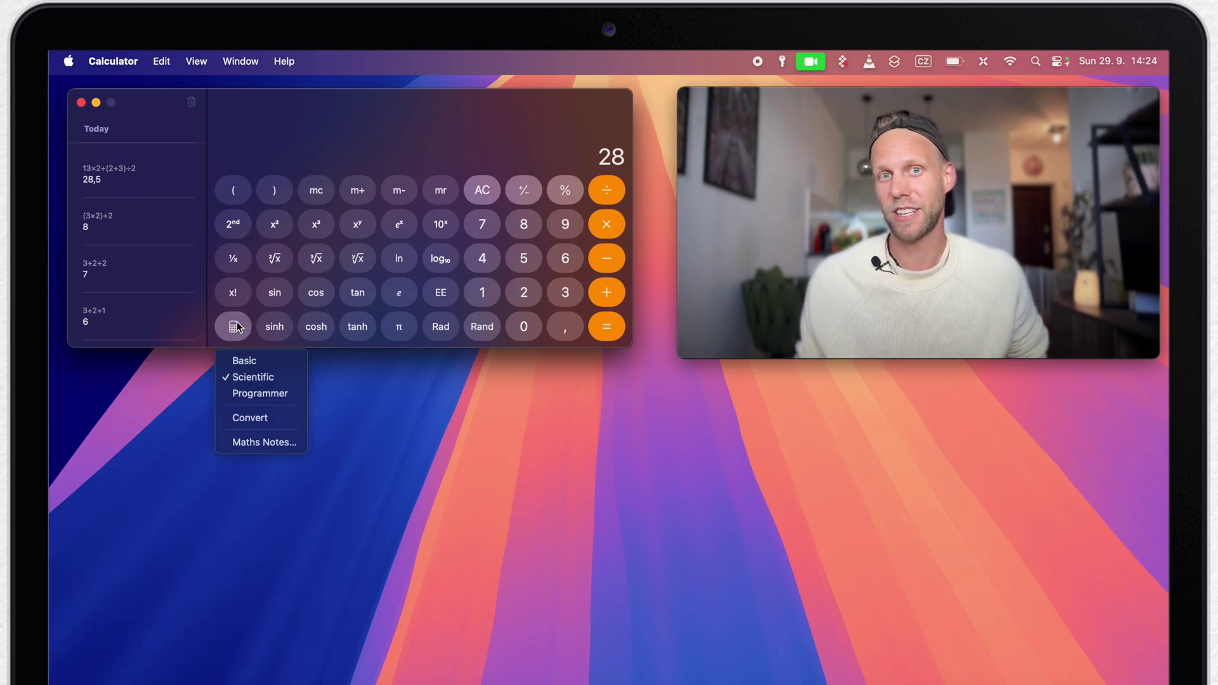
pyautogui.click(236, 418)
pyautogui.click(233, 357)
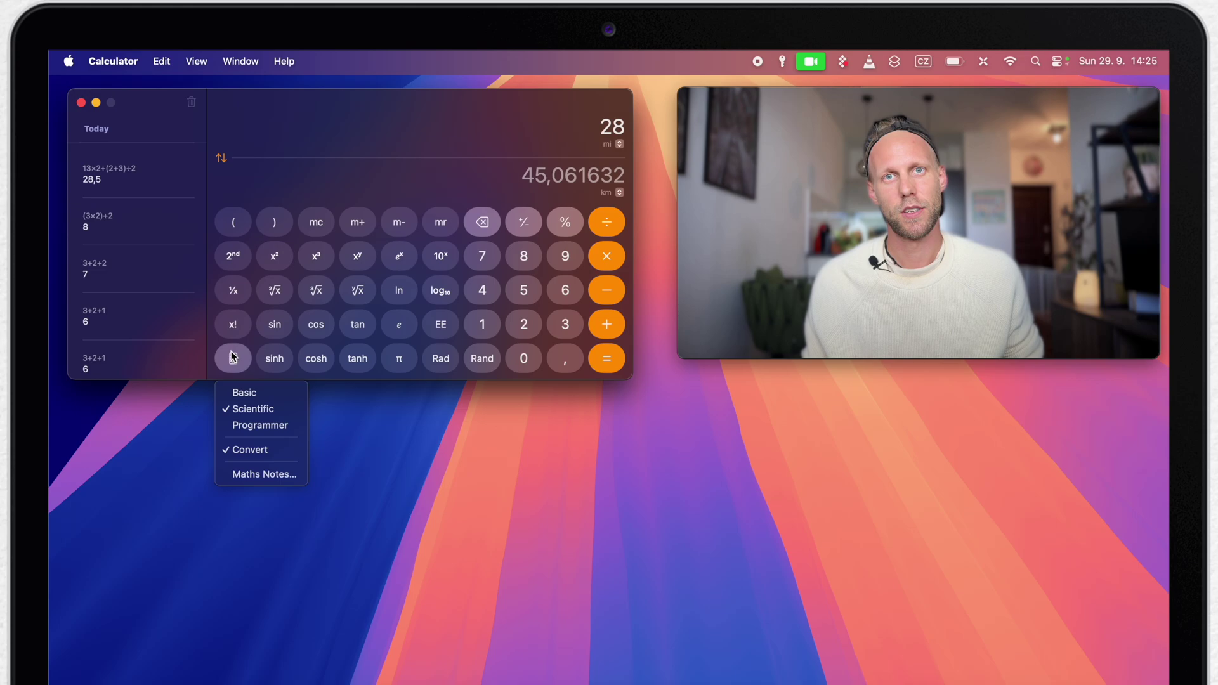
pyautogui.click(236, 393)
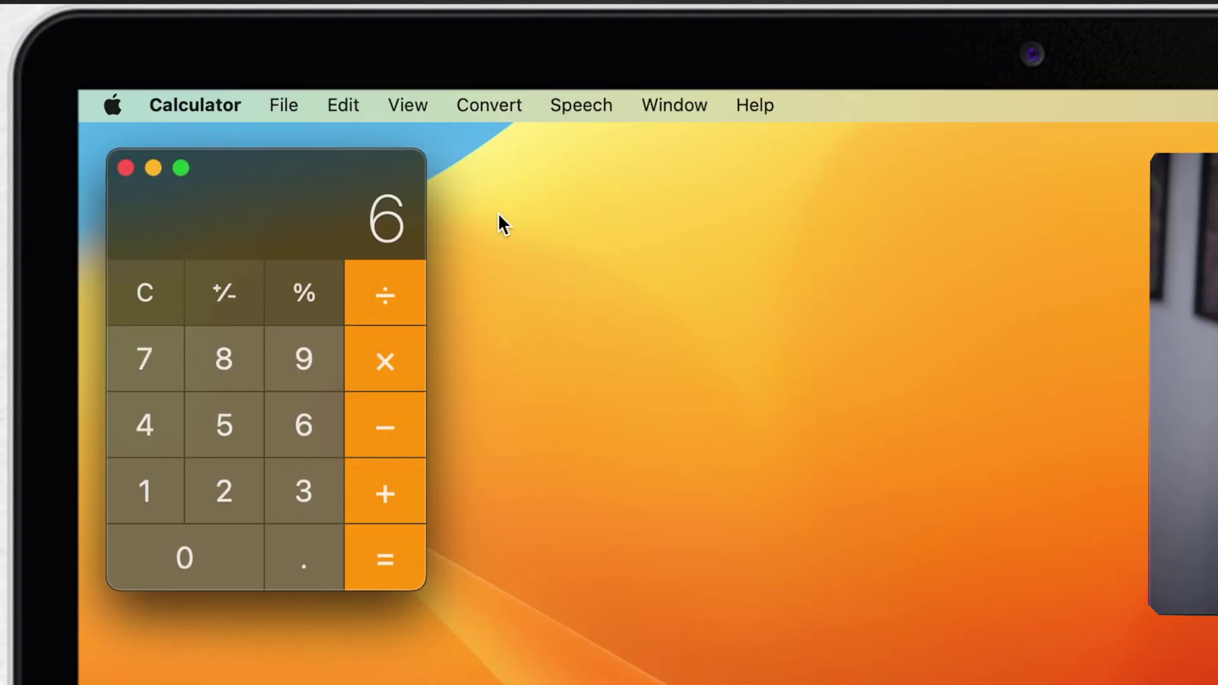
pyautogui.click(498, 108)
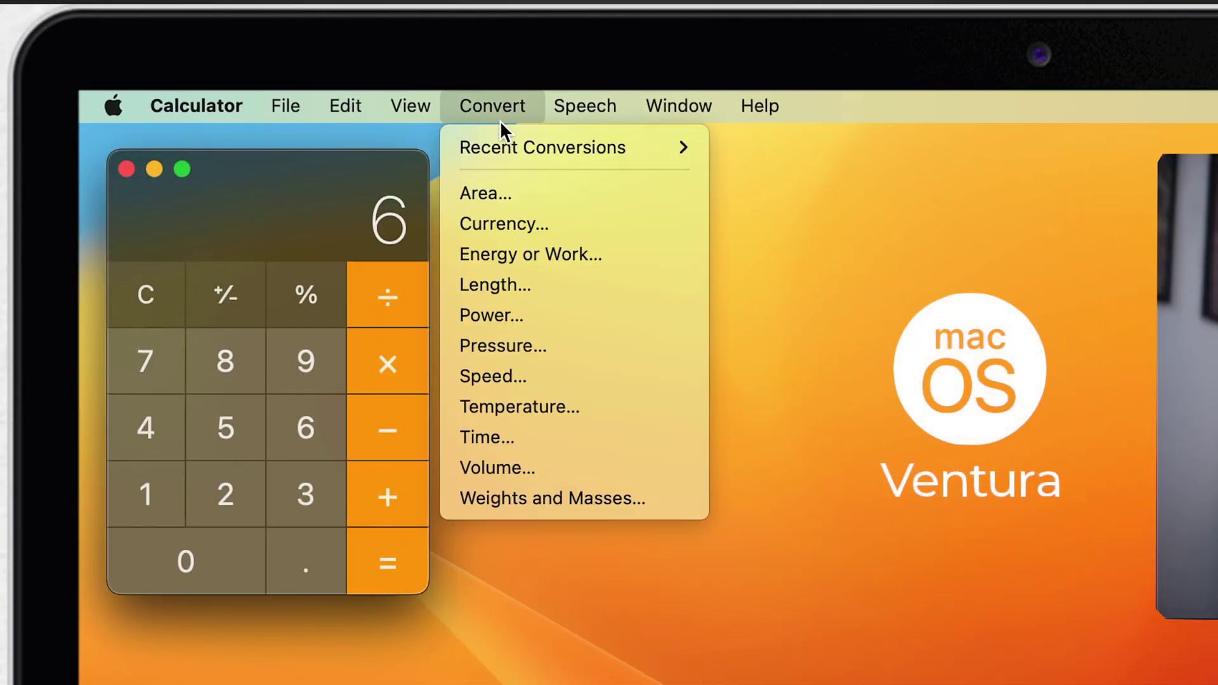
pyautogui.moveTo(500, 147)
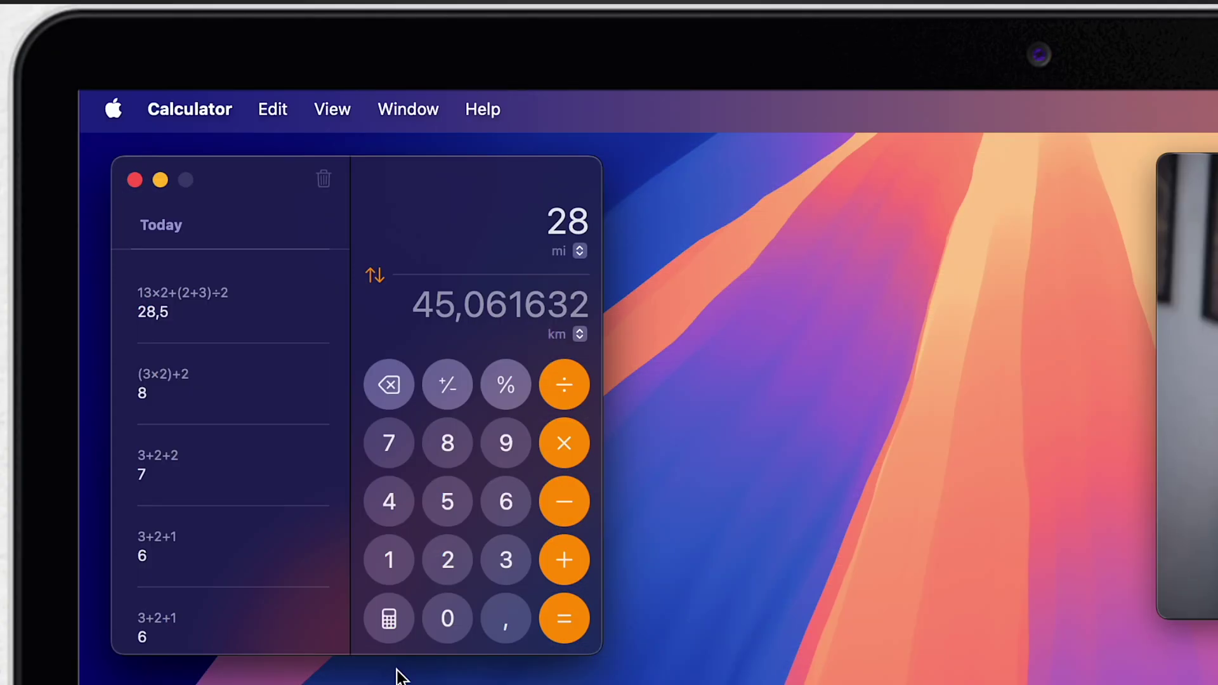
# - Enter 13,1 miles as the distance to convert
pyautogui.click(389, 568)
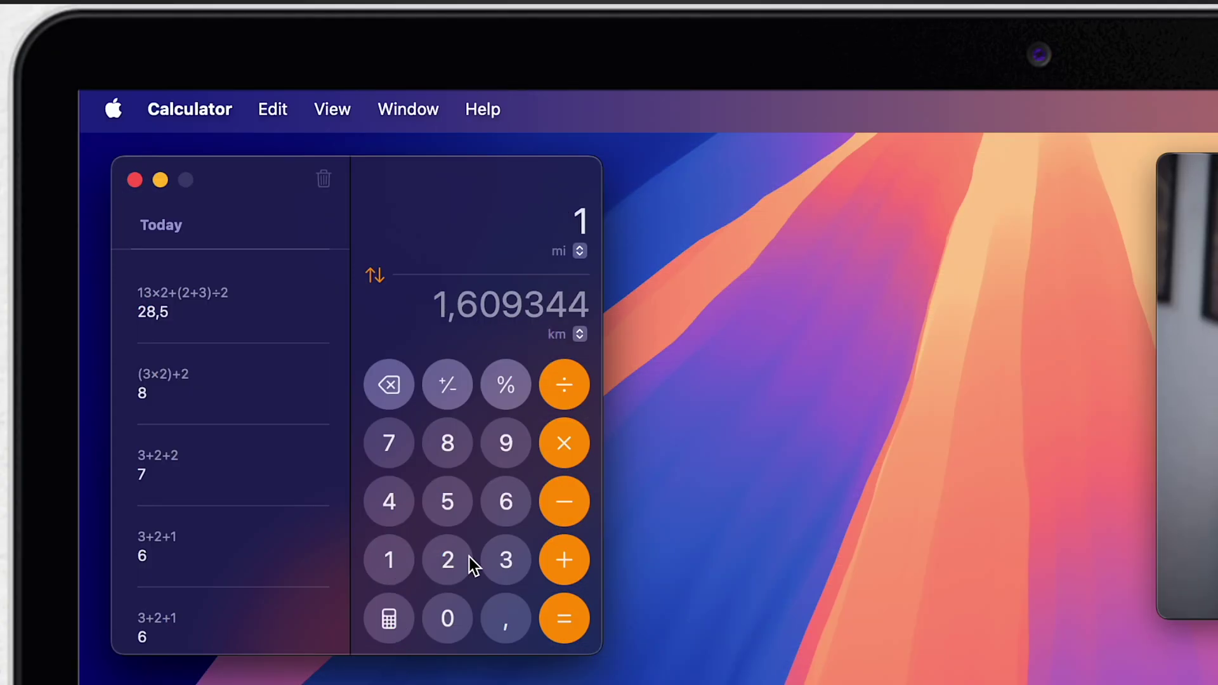
pyautogui.click(503, 561)
pyautogui.click(502, 620)
pyautogui.click(382, 547)
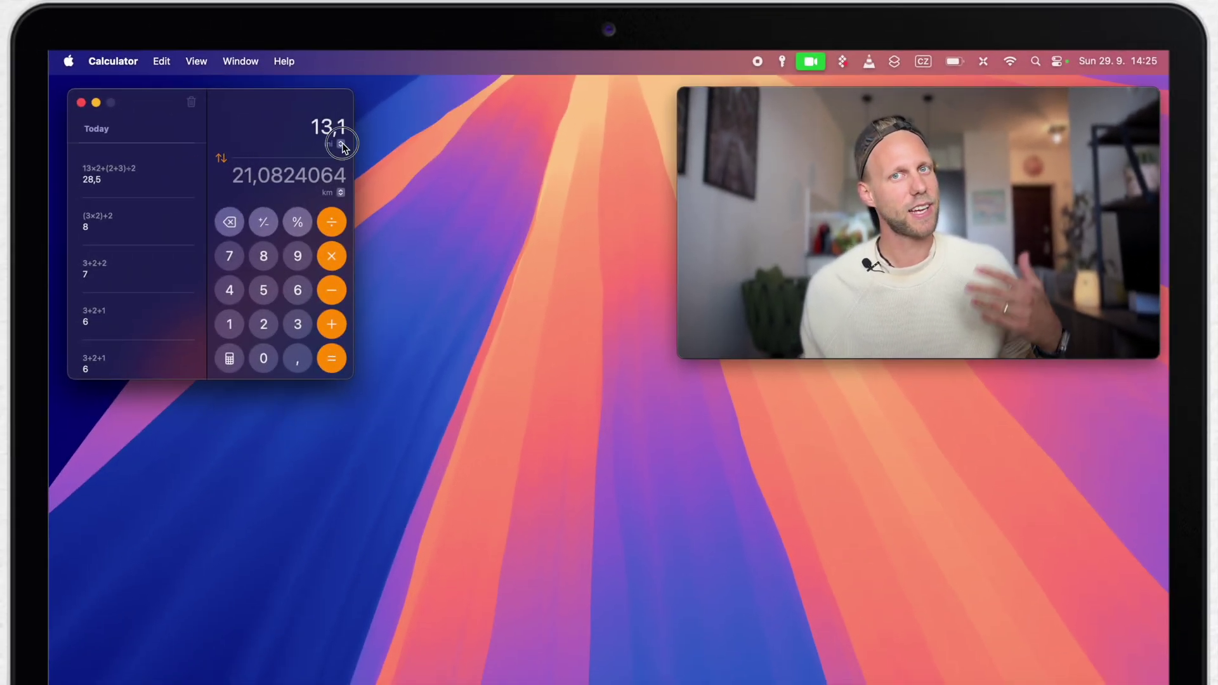
# - Switch the converter to Currency, search 'usd' to pick US Dollar, and edit the amount
pyautogui.click(341, 145)
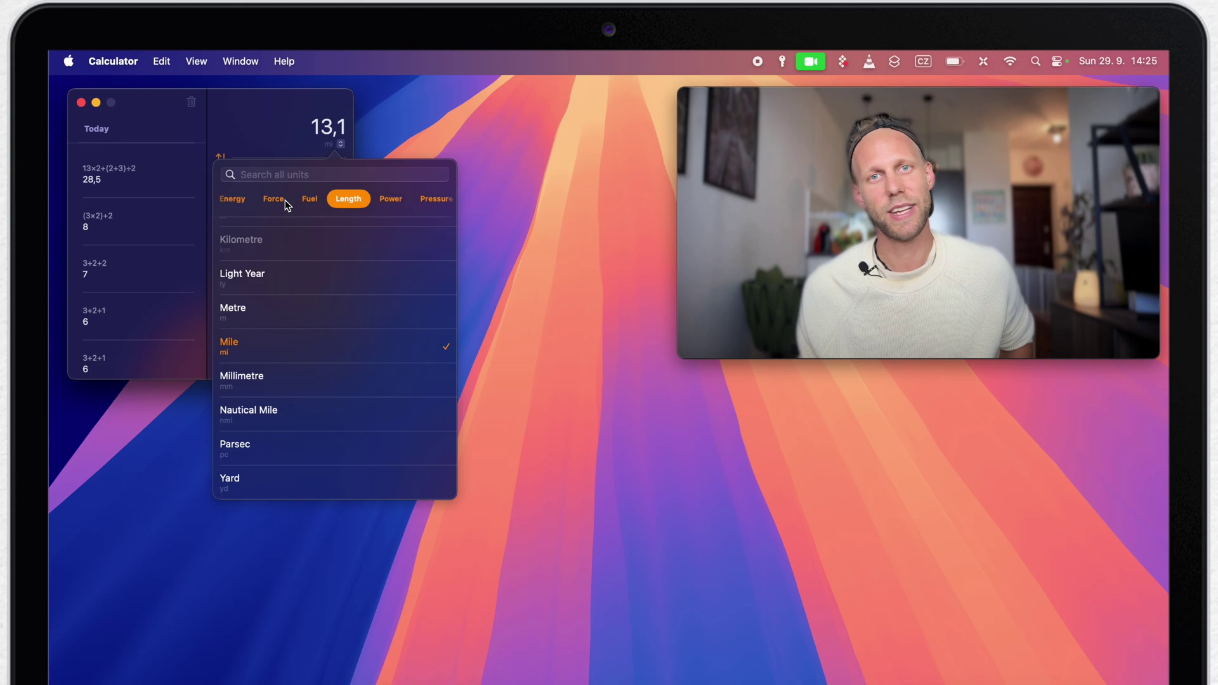
pyautogui.click(326, 201)
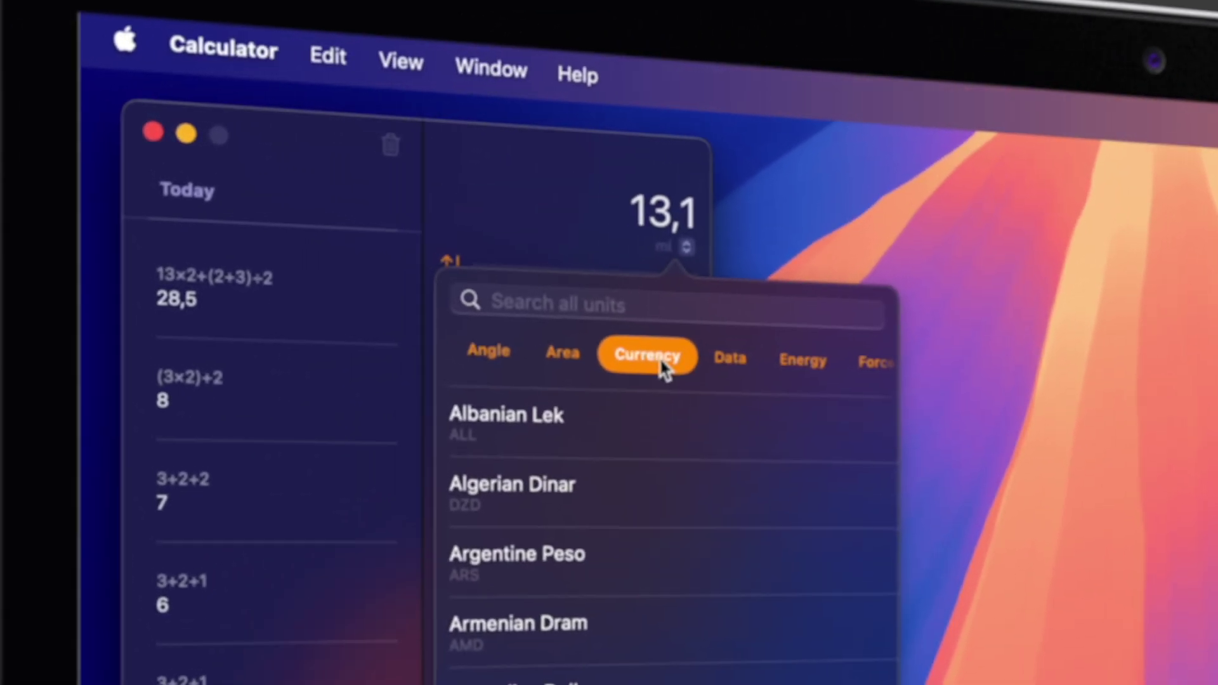
pyautogui.write('usd')
pyautogui.click(622, 468)
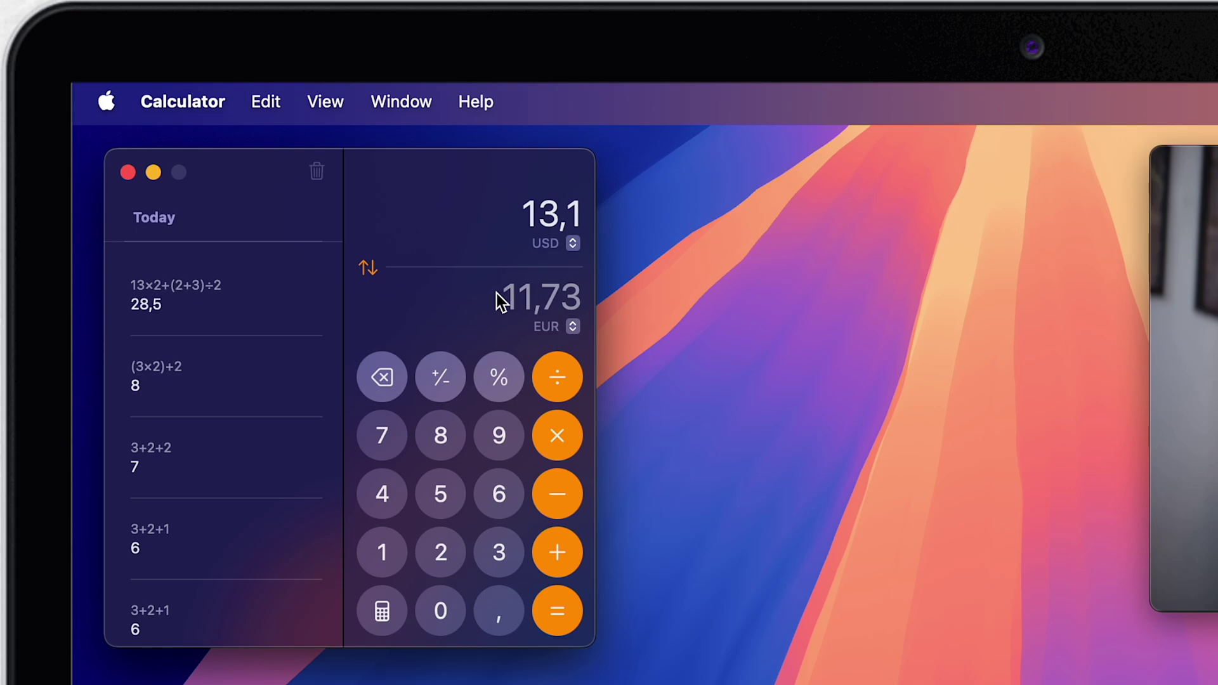
pyautogui.click(388, 546)
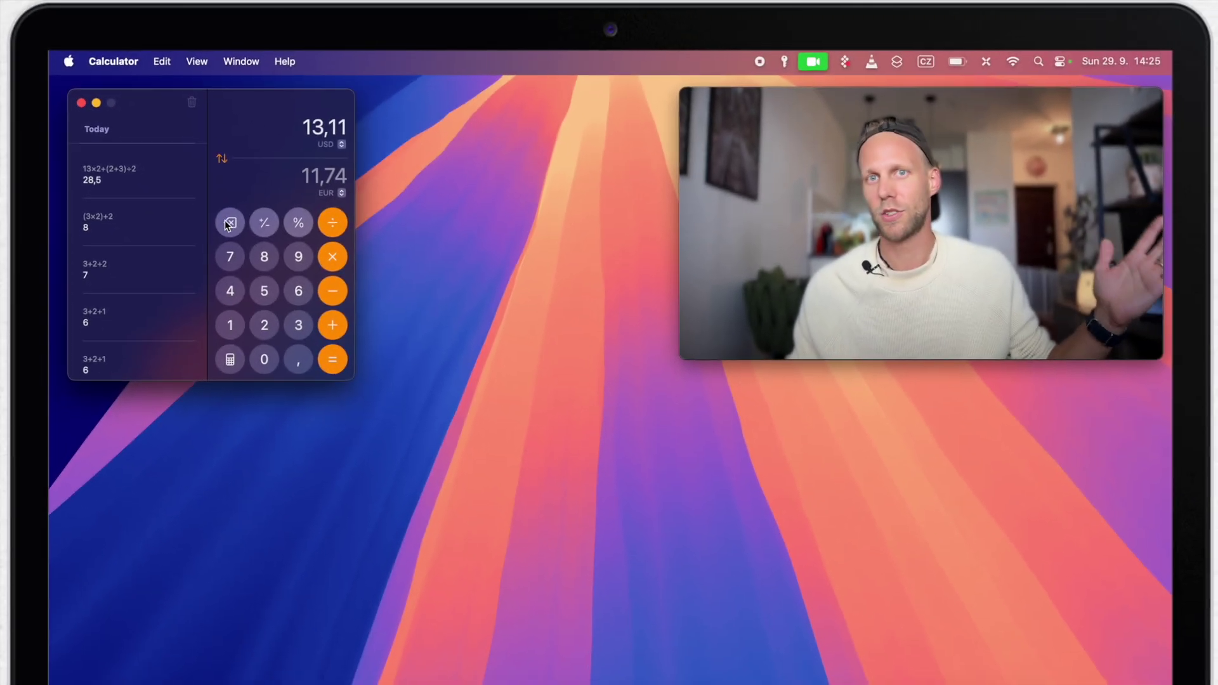
pyautogui.click(229, 222)
pyautogui.click(229, 222)
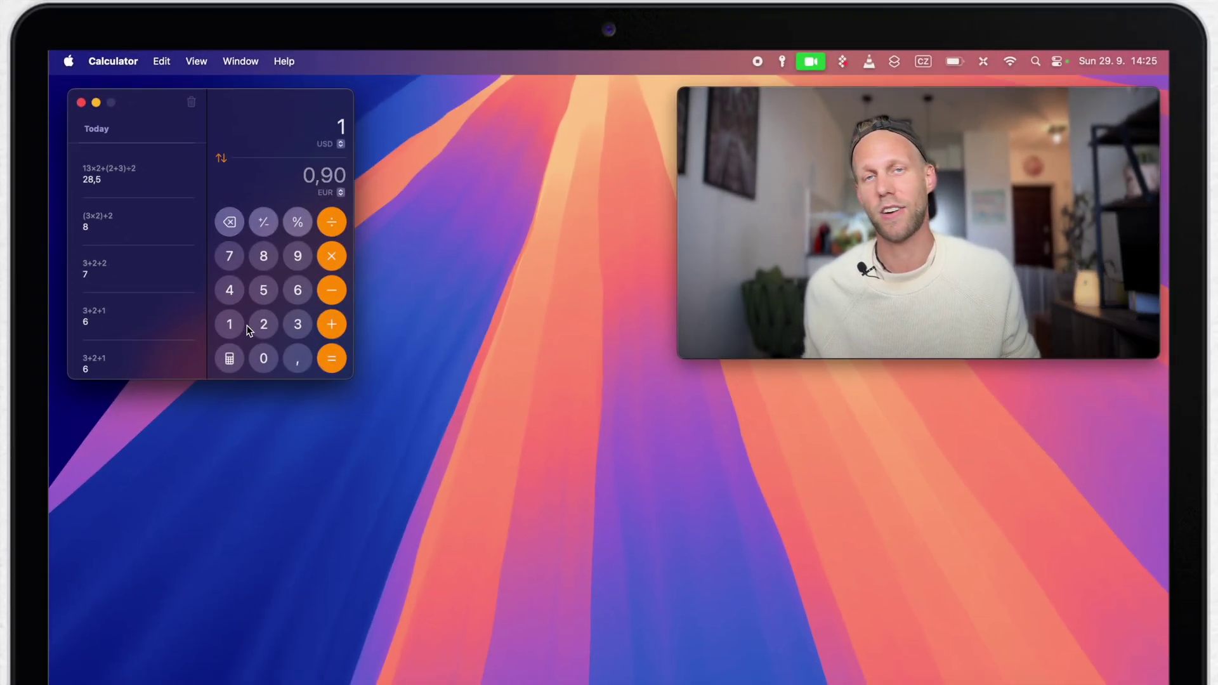
# - Turn off Convert and calculate 20% of 7920, giving 1584
pyautogui.click(230, 359)
pyautogui.click(238, 449)
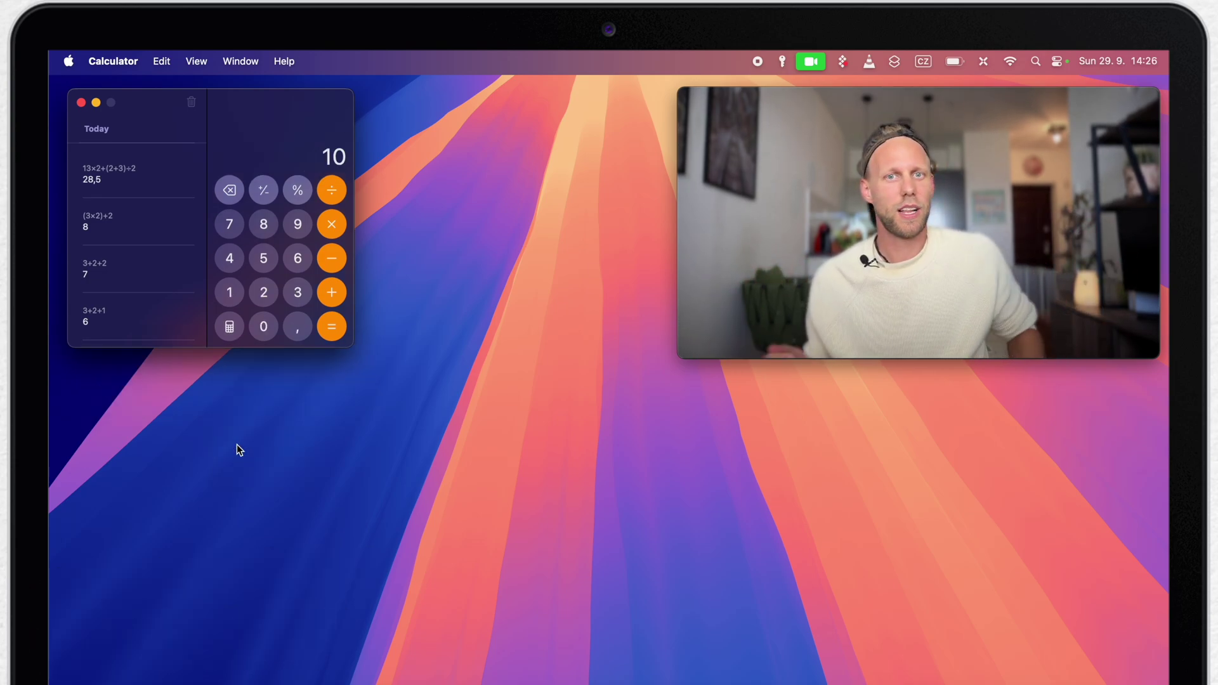
pyautogui.click(263, 291)
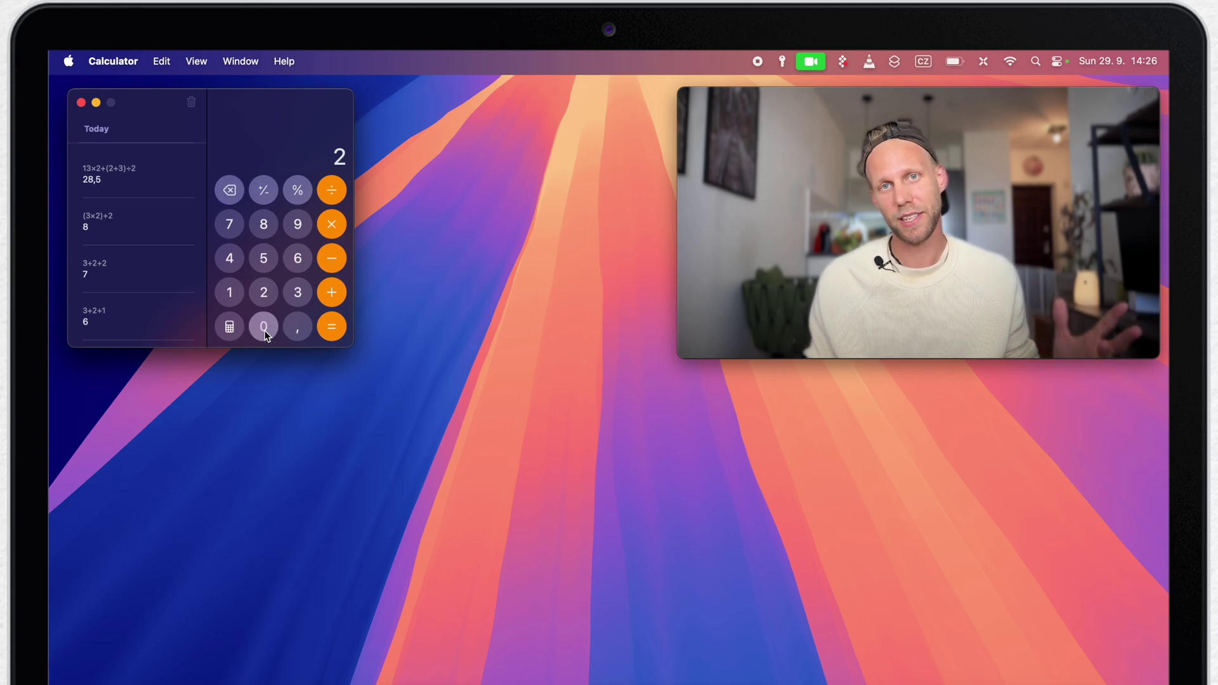
pyautogui.click(263, 326)
pyautogui.click(297, 189)
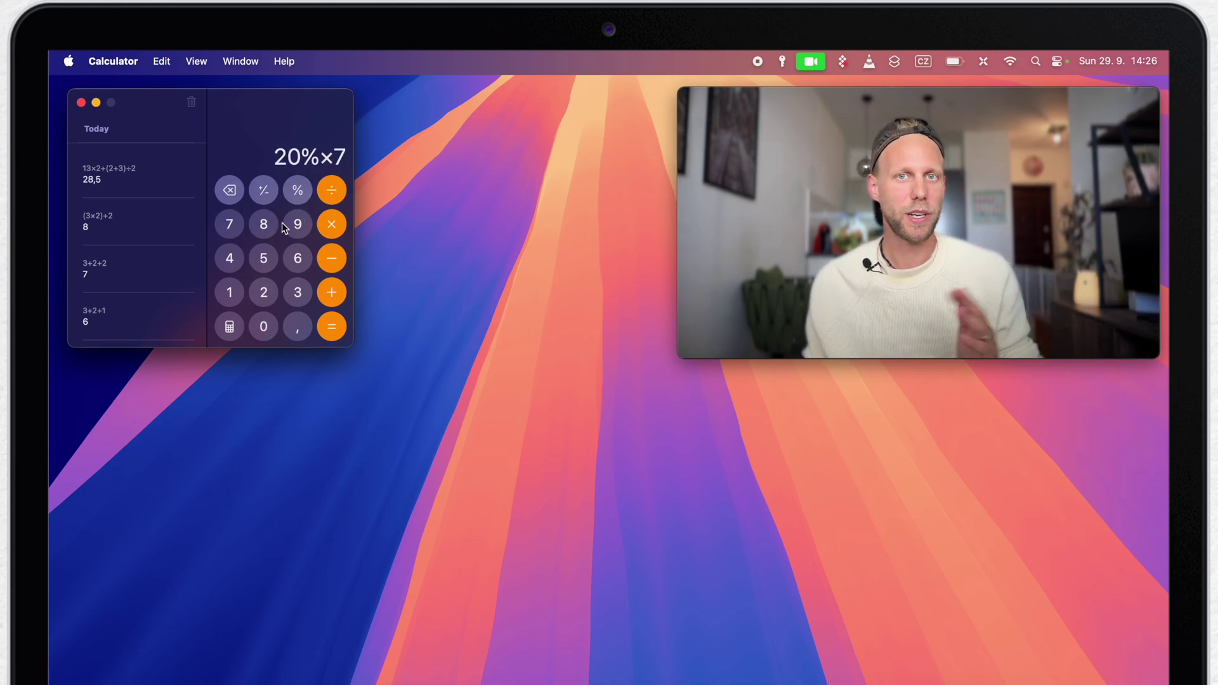
pyautogui.click(335, 333)
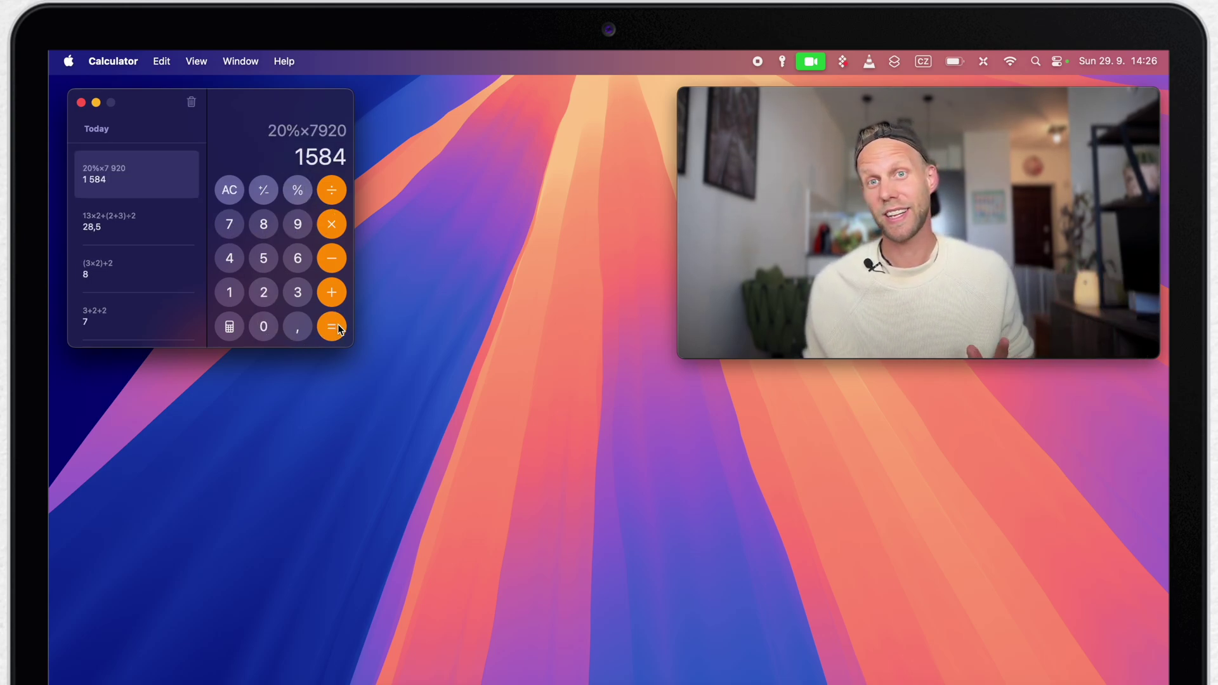
# - Copy 1 584 from history and paste it into the invoice's Tax cost cell in Pages
pyautogui.rightClick(112, 180)
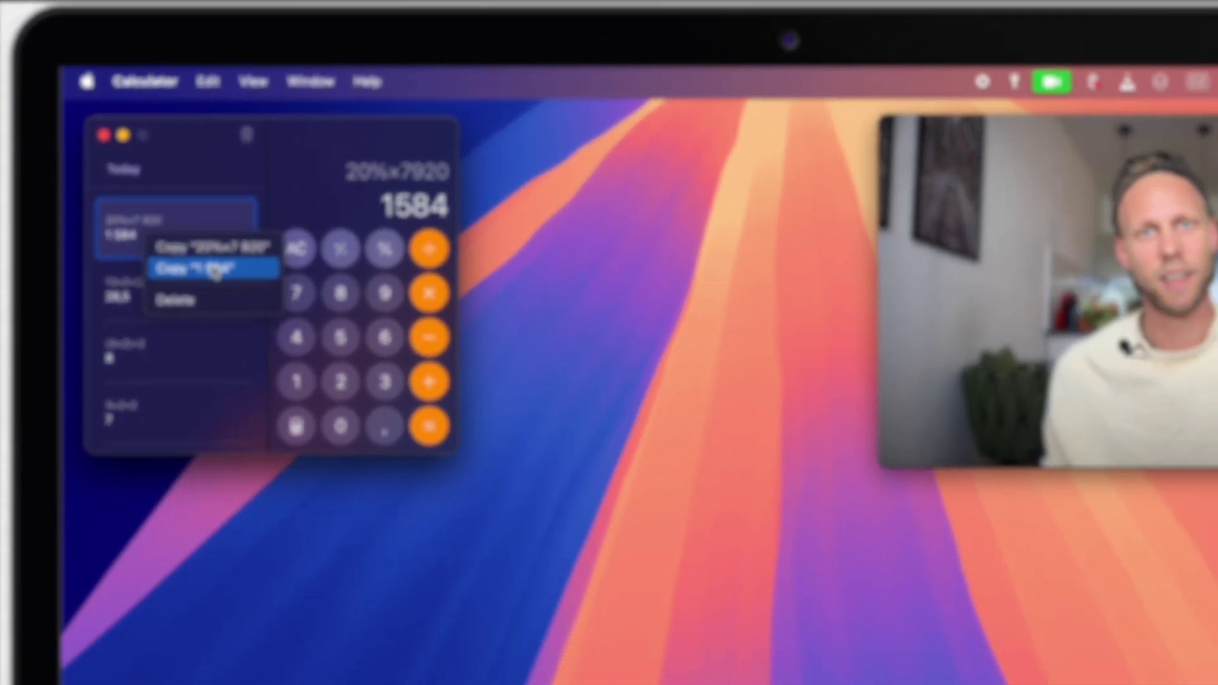
pyautogui.click(282, 355)
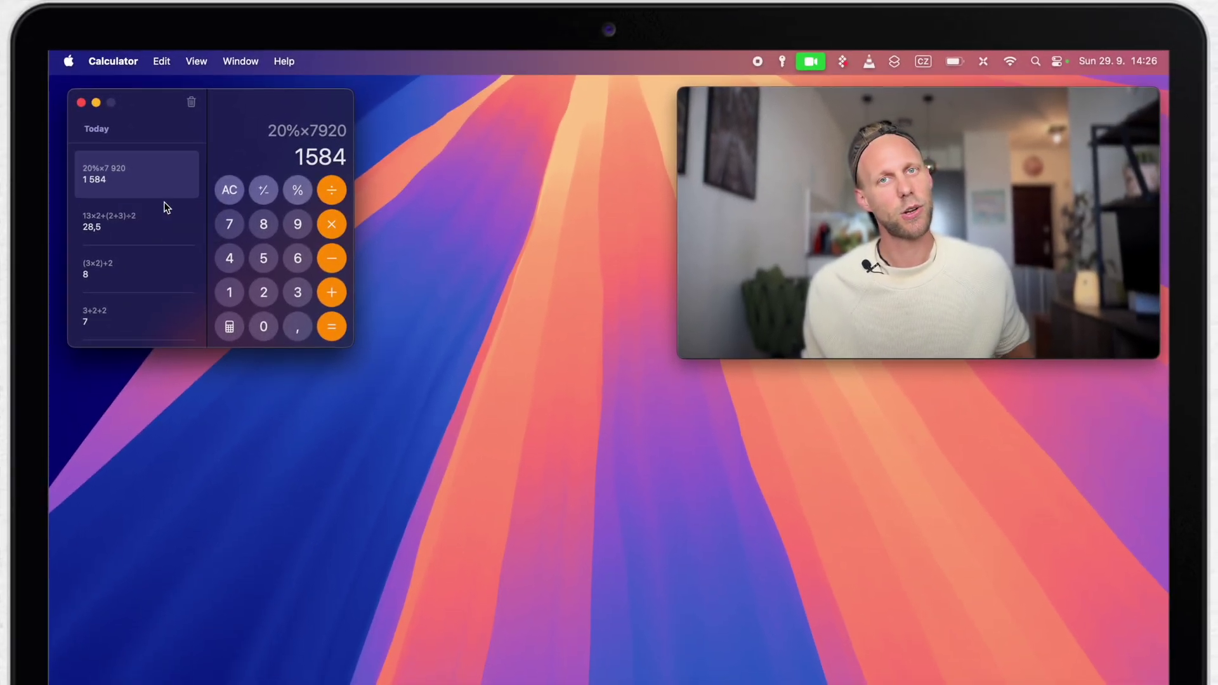
pyautogui.click(1027, 680)
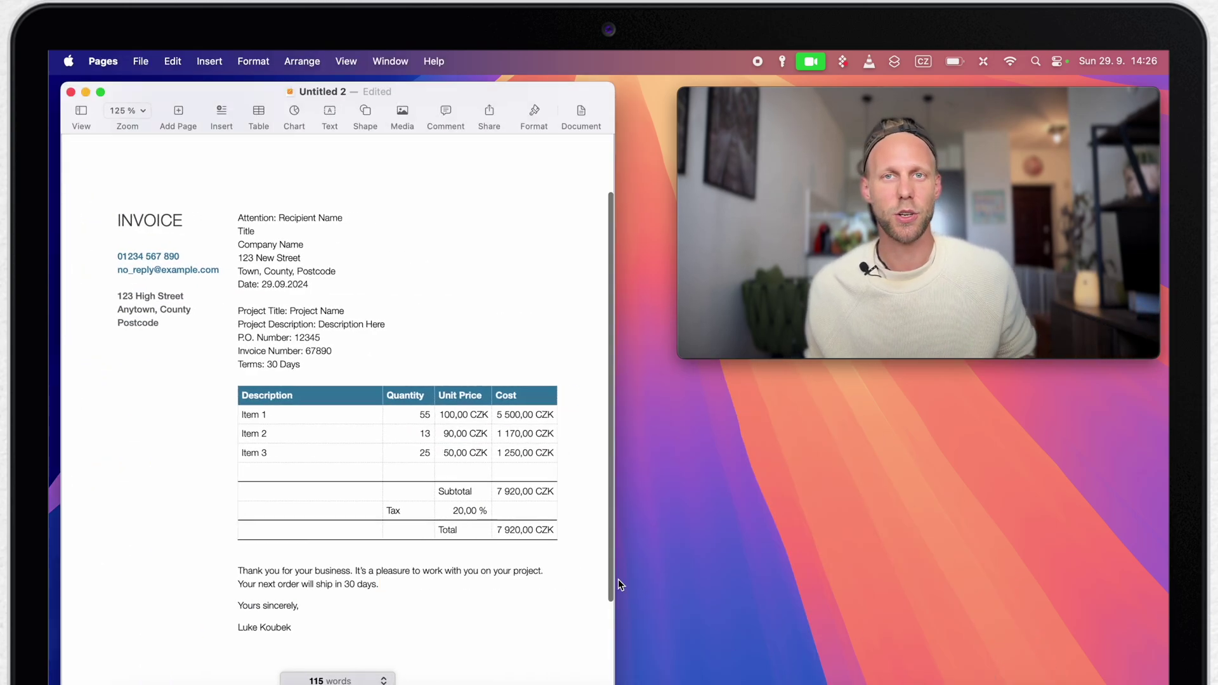
pyautogui.click(521, 515)
pyautogui.press('super+v')
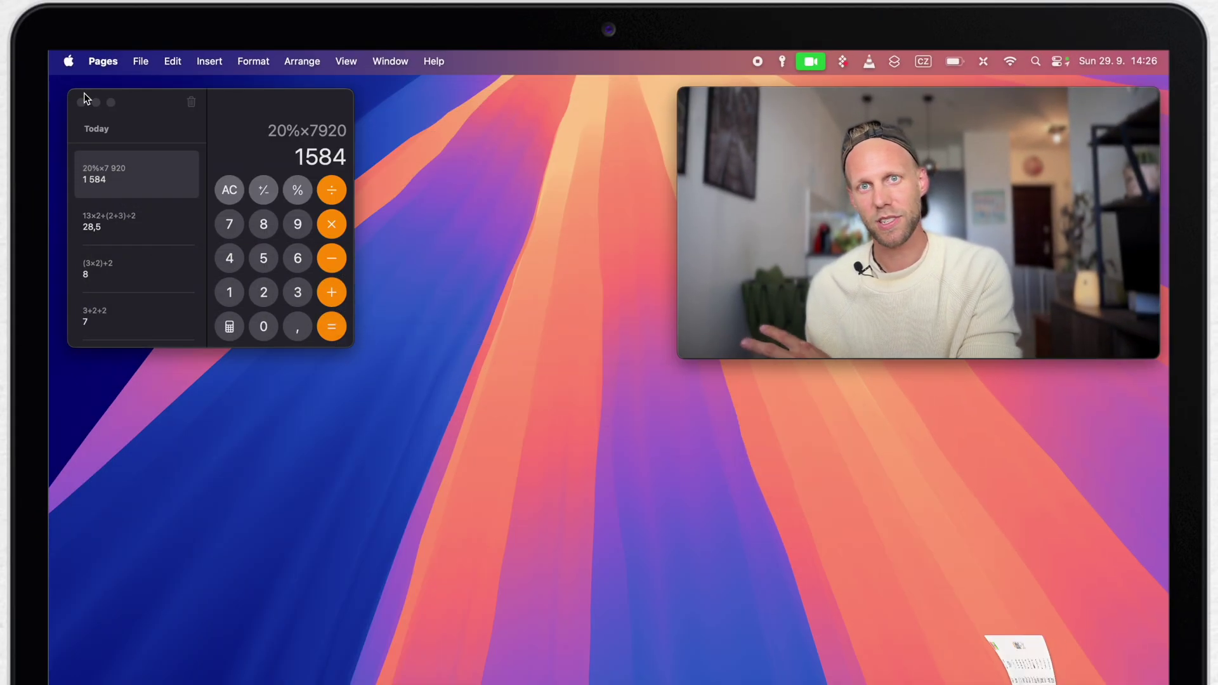
# - Clear the calculator and open a new Maths Note from the mode menu
pyautogui.click(227, 193)
pyautogui.click(227, 193)
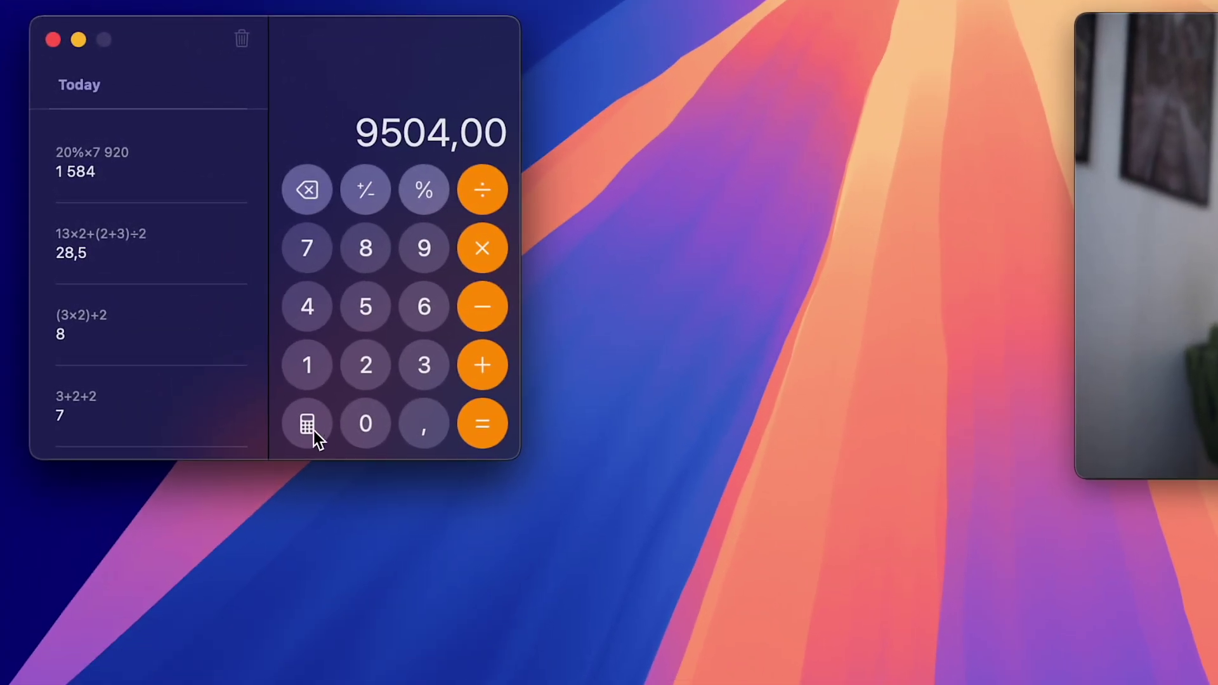
pyautogui.click(230, 327)
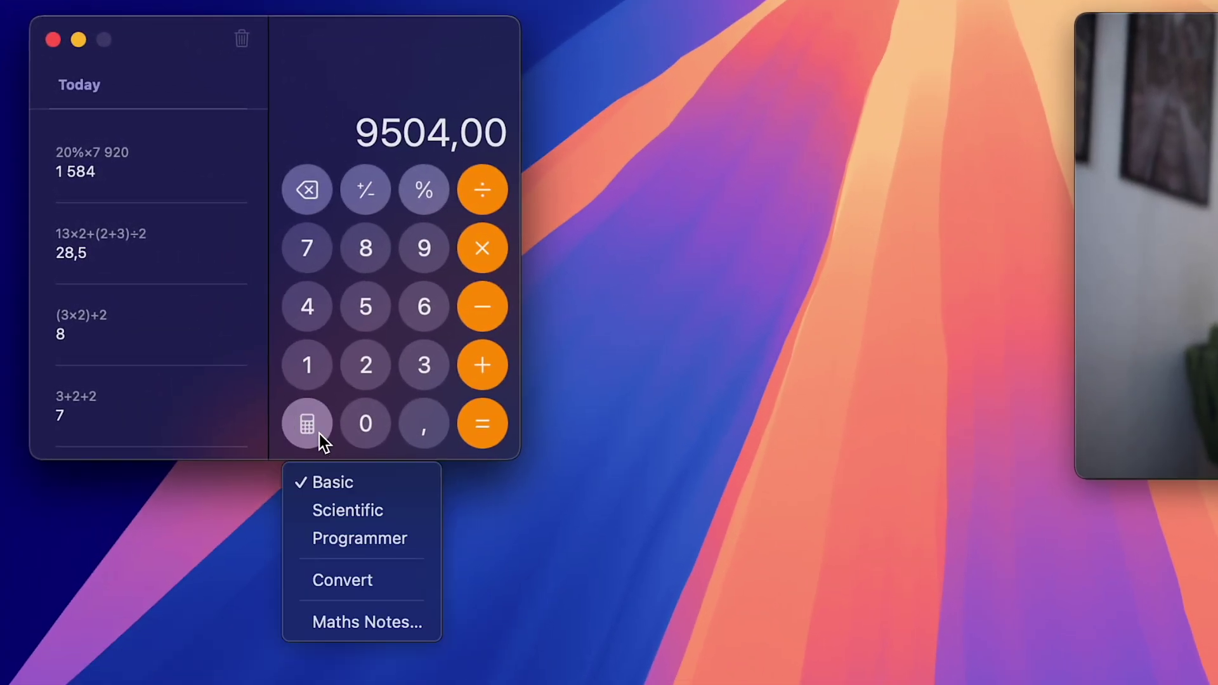
pyautogui.click(327, 621)
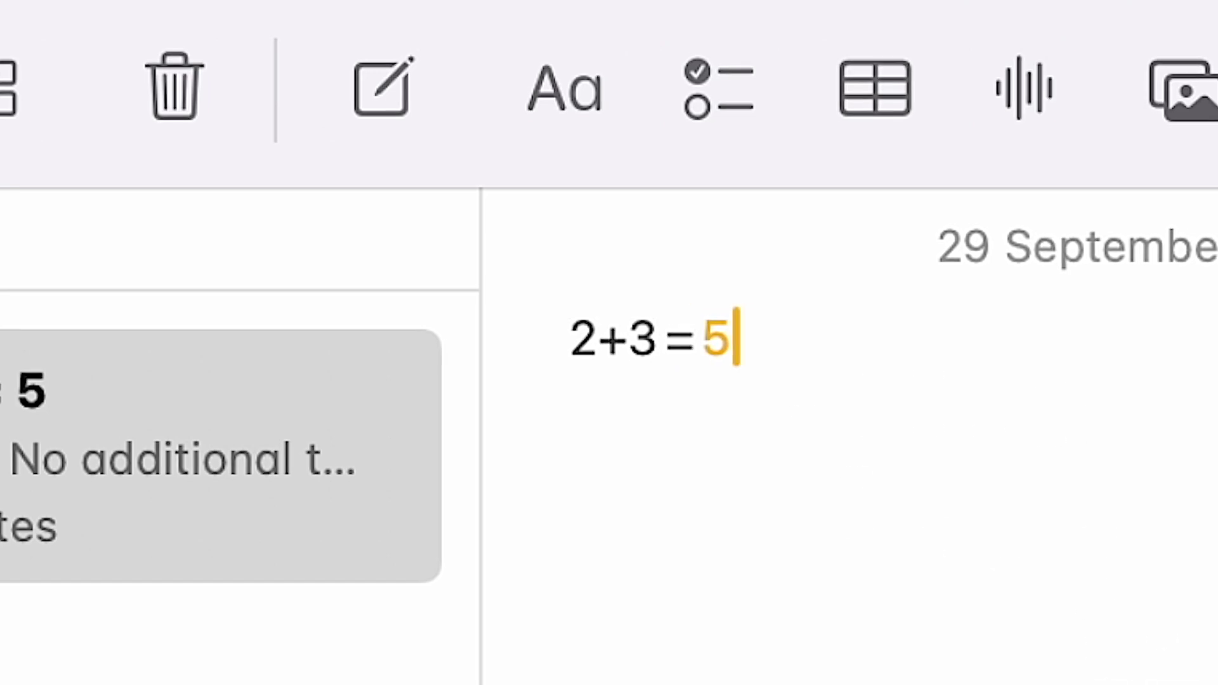
# - Add lines x=2 and z=3, write x+z=, and dismiss the suggested answer
pyautogui.press('Return')
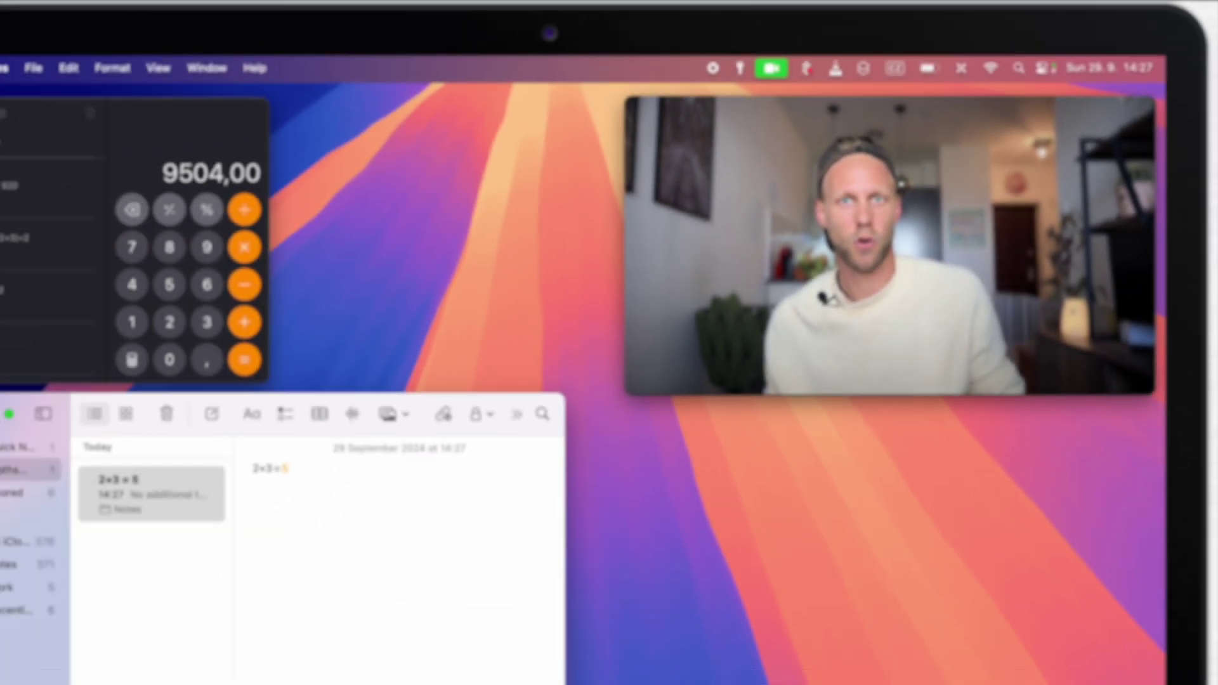
pyautogui.write('x=2')
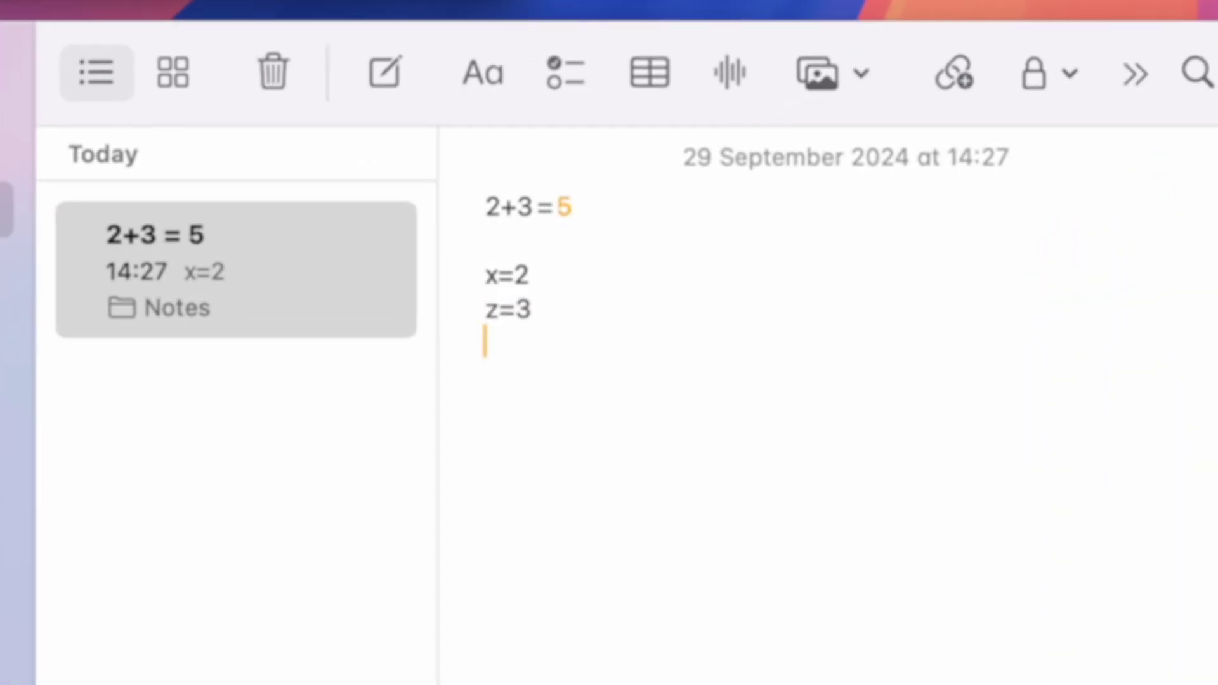
pyautogui.write('x+z=5')
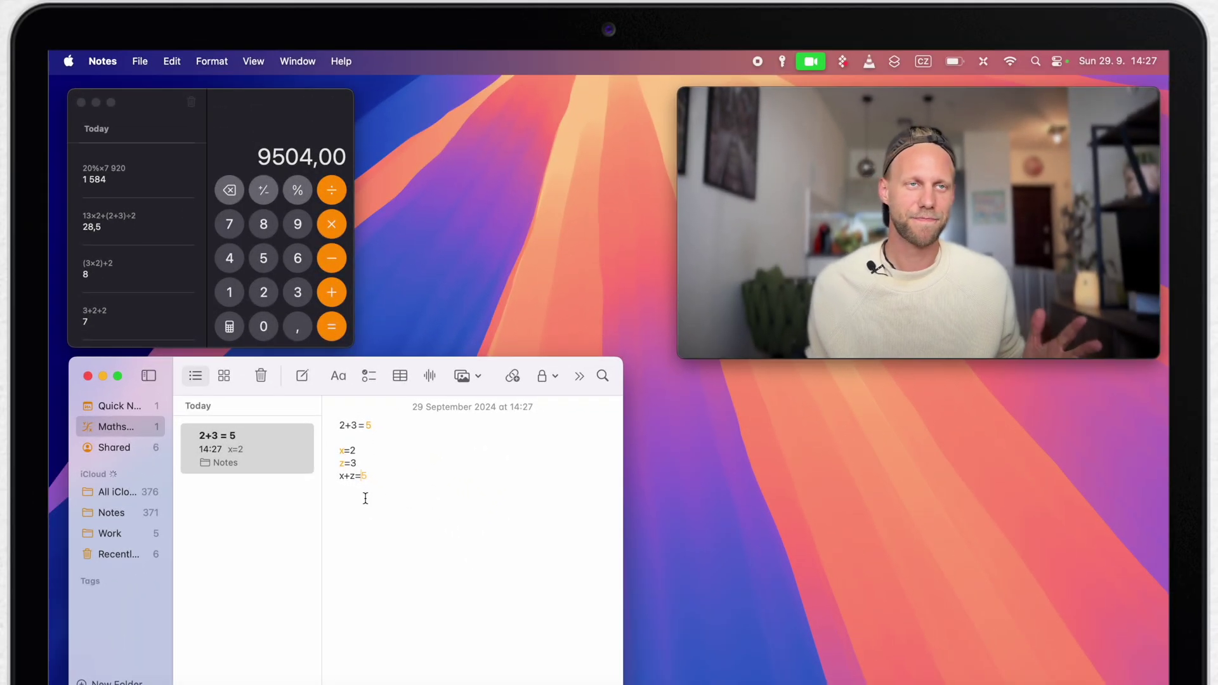
pyautogui.click(349, 505)
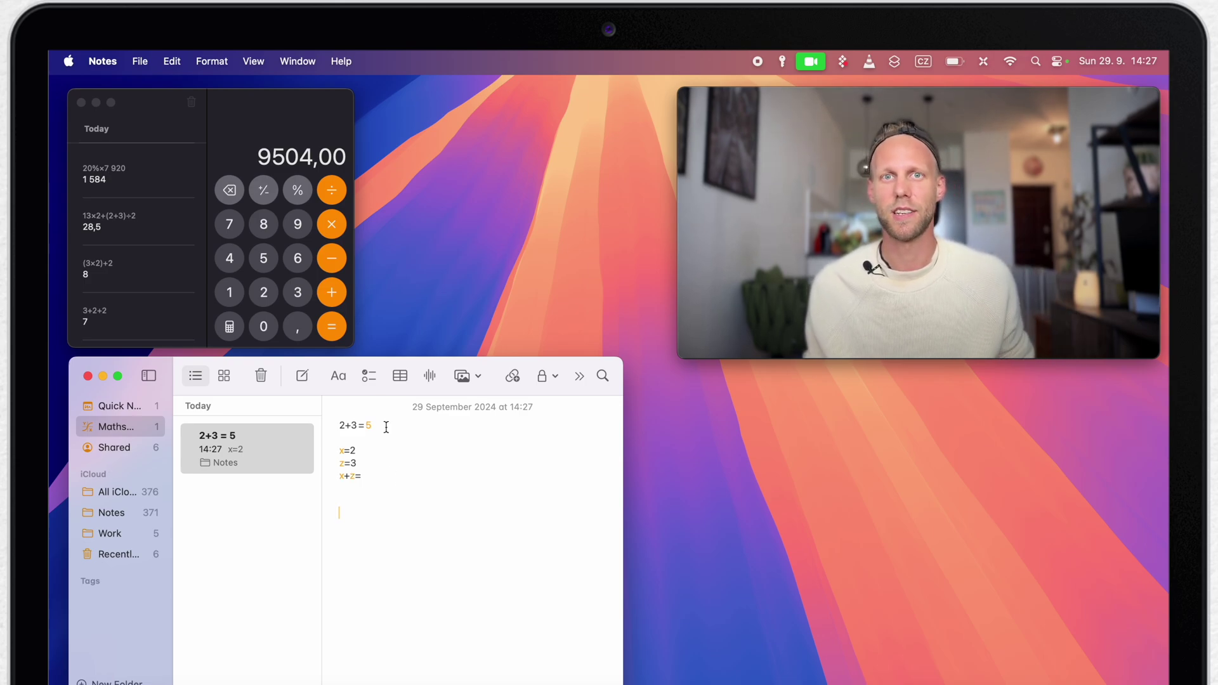
pyautogui.click(212, 61)
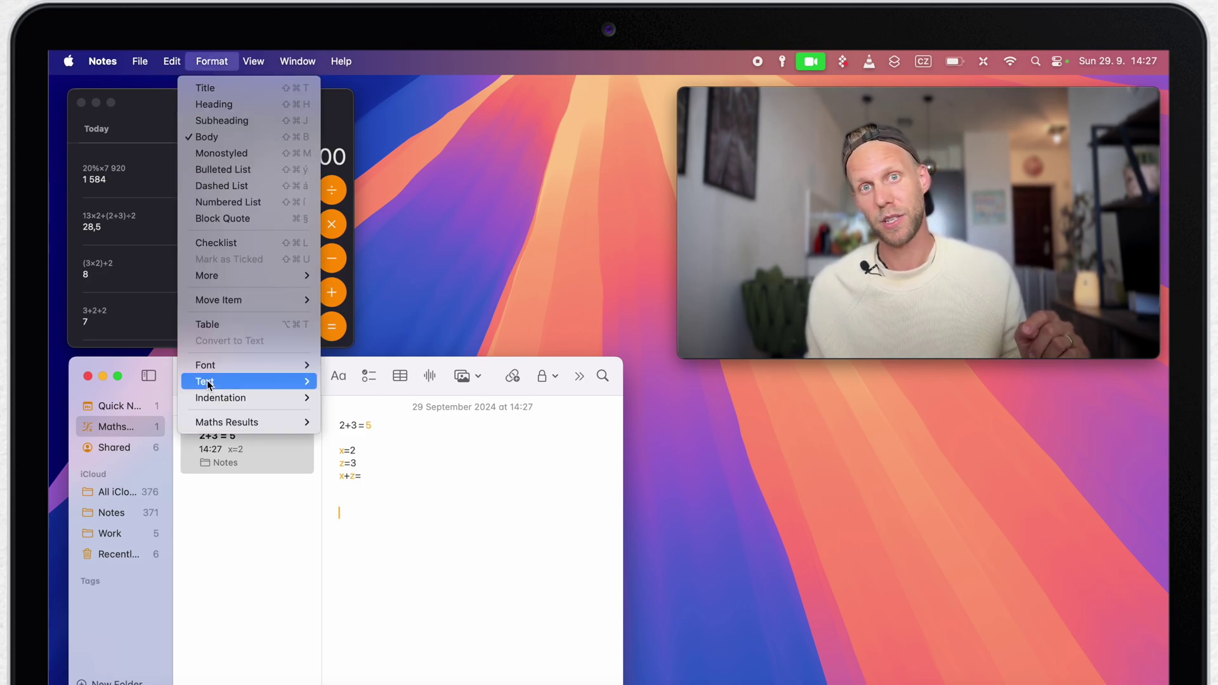
pyautogui.moveTo(214, 421)
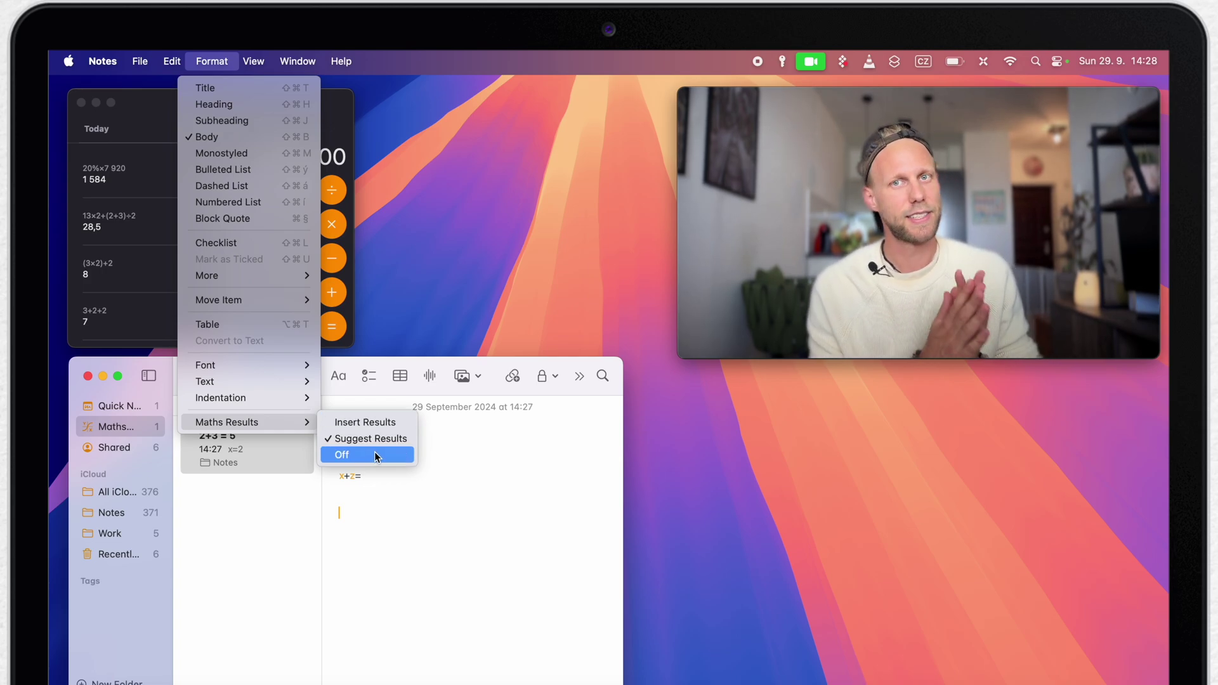
pyautogui.click(429, 546)
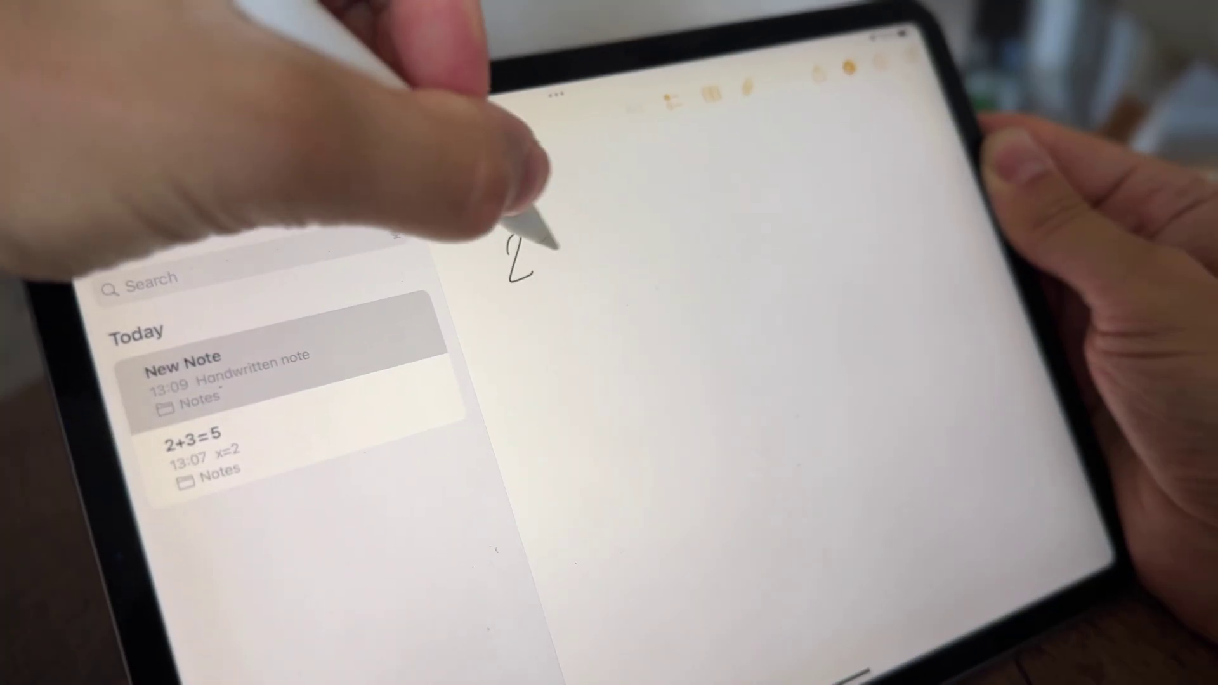
# - Handwrite the 3 and the equals sign to complete 2+3= with the pencil
pyautogui.moveTo(573, 233); pyautogui.dragTo(573, 261)
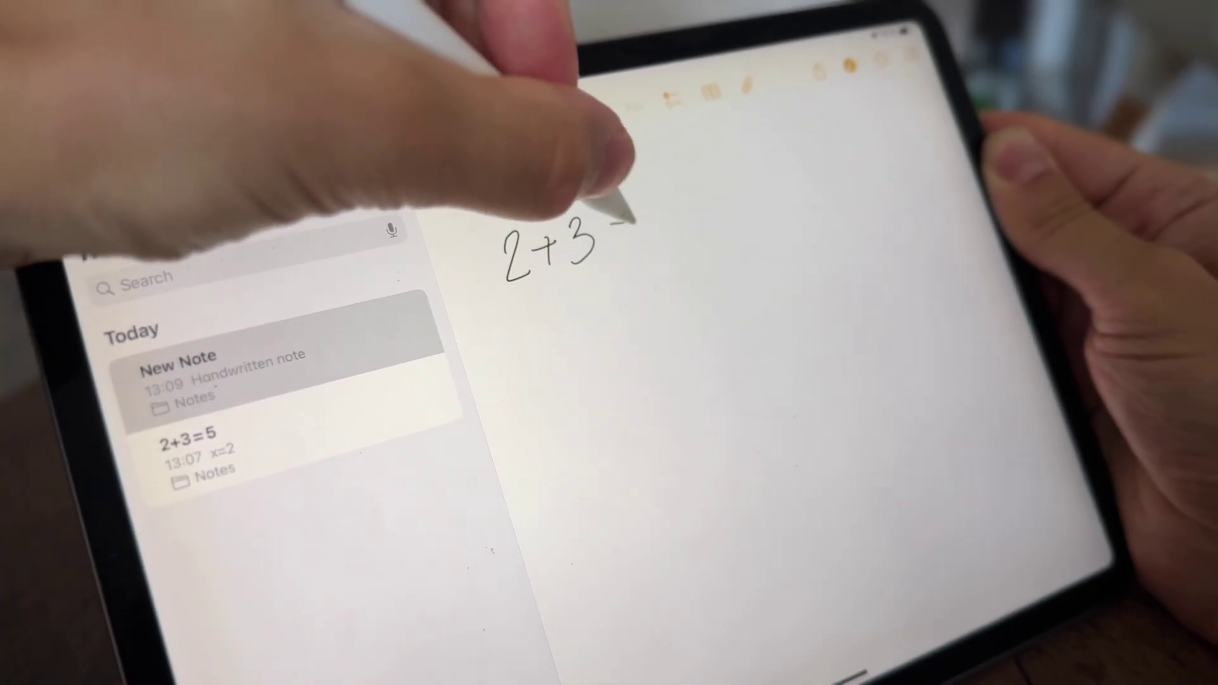
pyautogui.moveTo(612, 226); pyautogui.dragTo(635, 224)
pyautogui.moveTo(612, 233); pyautogui.dragTo(635, 231)
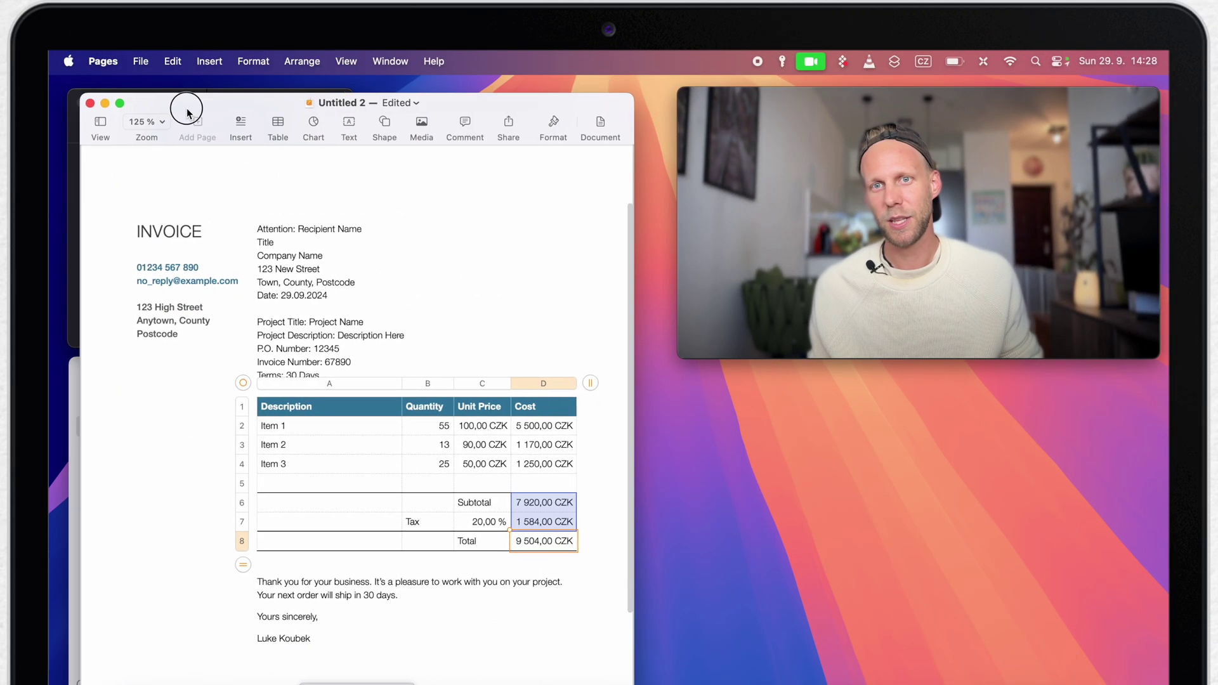
# - Bring Calculator forward and set it to Window > Always on Top
pyautogui.moveTo(170, 103); pyautogui.dragTo(195, 121)
pyautogui.click(81, 122)
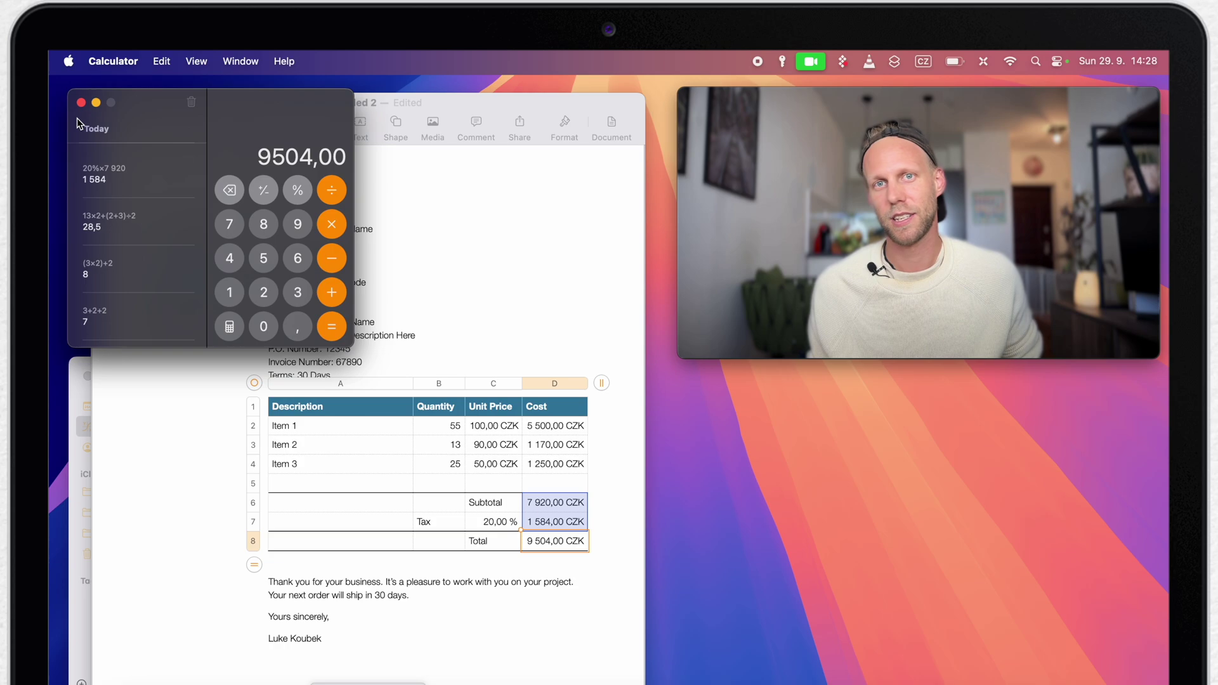
pyautogui.click(240, 61)
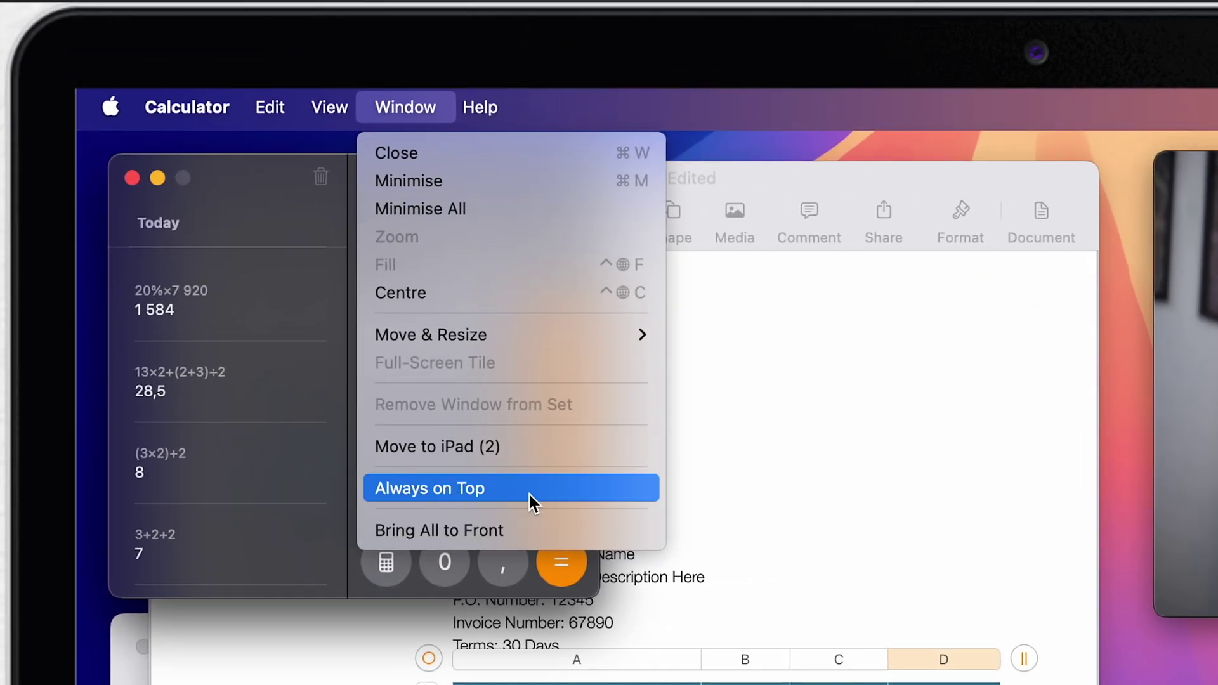
pyautogui.click(529, 493)
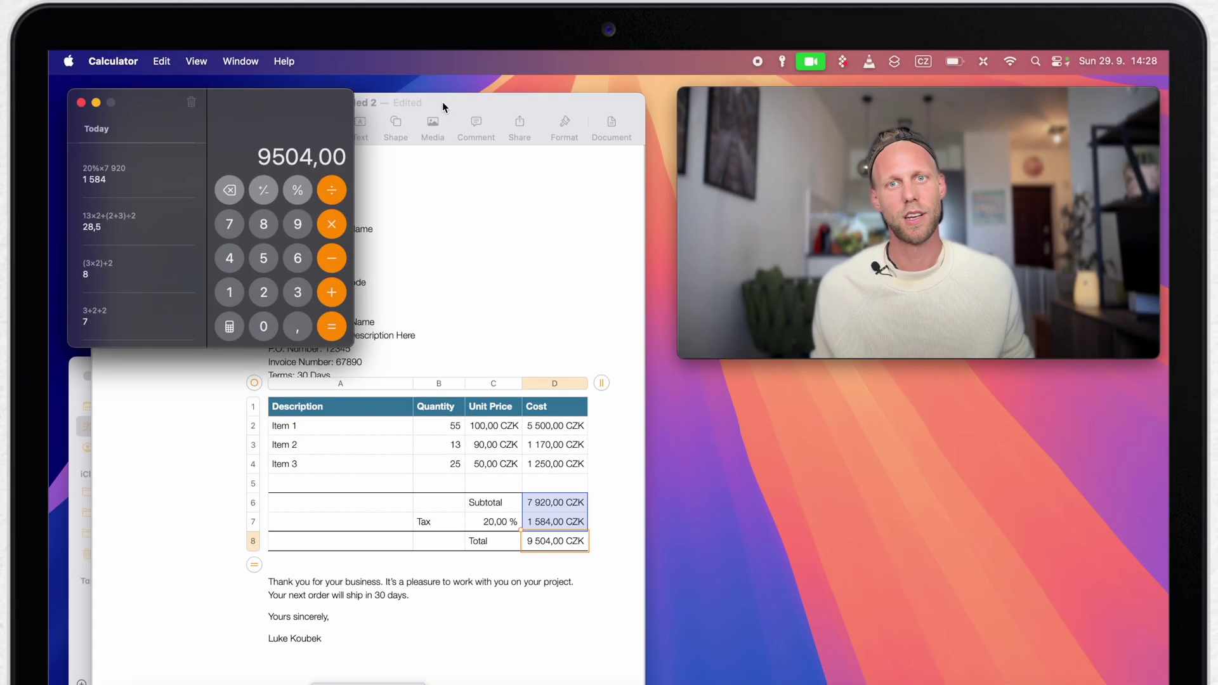
# - Rearrange the Pages invoice and Notes maths note windows to confirm Calculator stays above them
pyautogui.moveTo(443, 107); pyautogui.dragTo(310, 196)
pyautogui.click(550, 491)
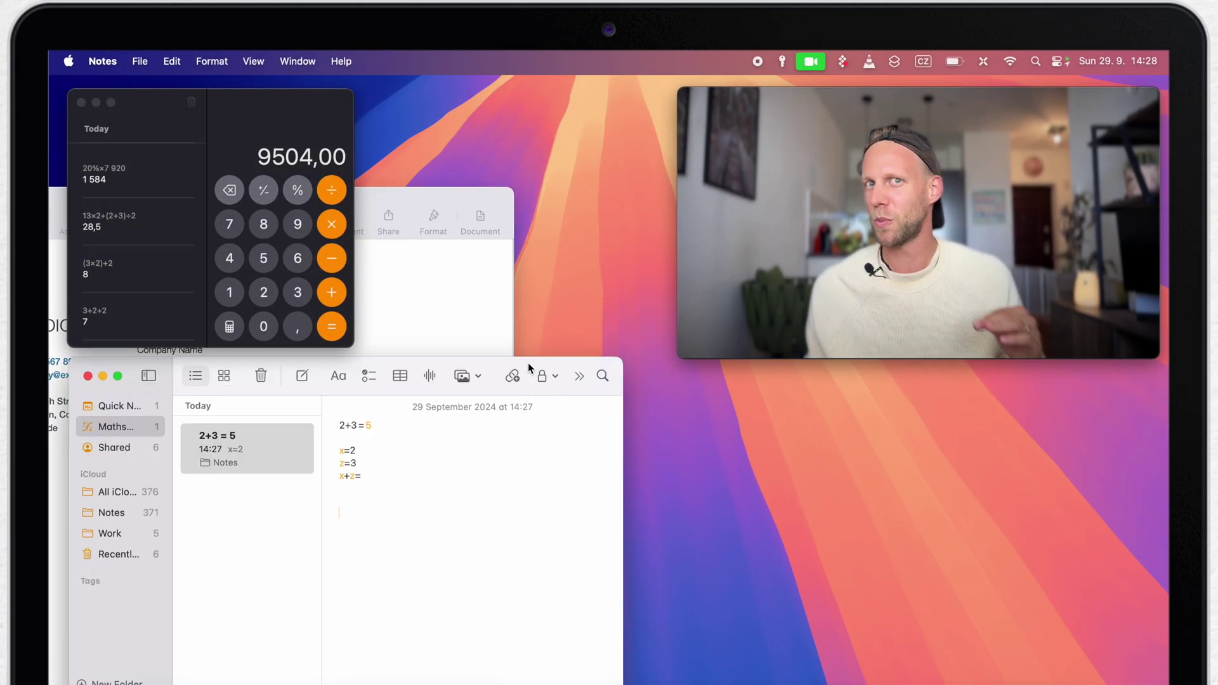
pyautogui.moveTo(528, 363); pyautogui.dragTo(538, 265)
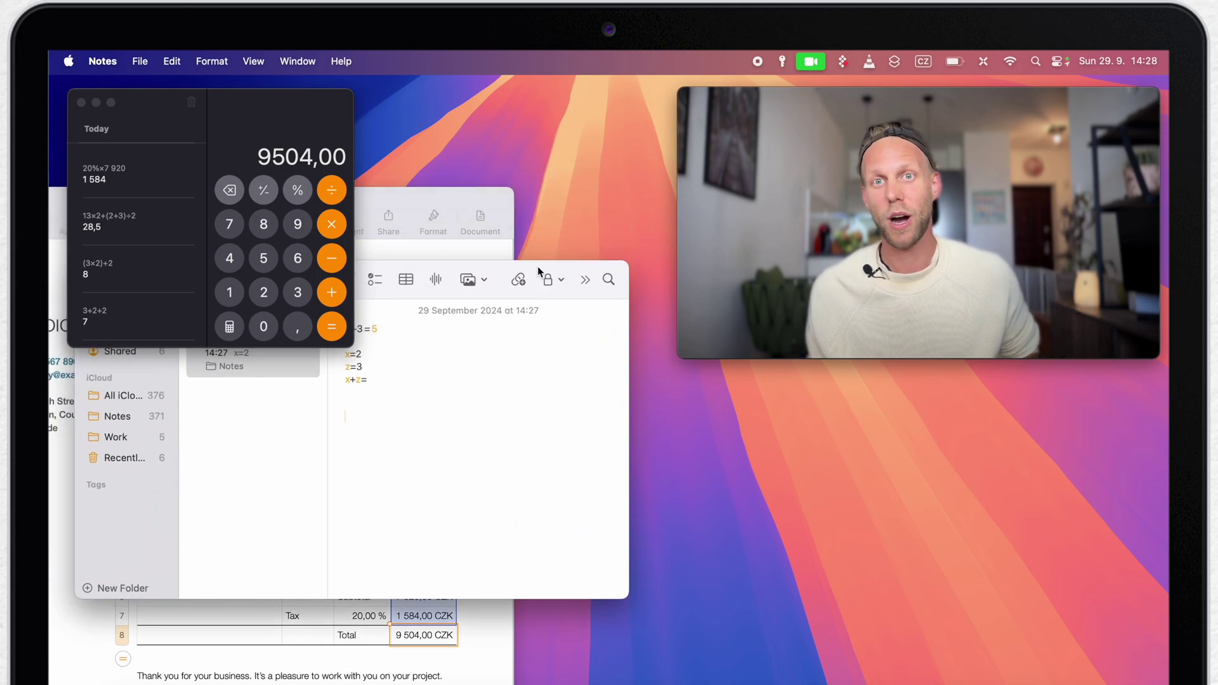
# - Focus the desktop so Finder is active while Calculator floats above Notes and Pages
pyautogui.click(803, 475)
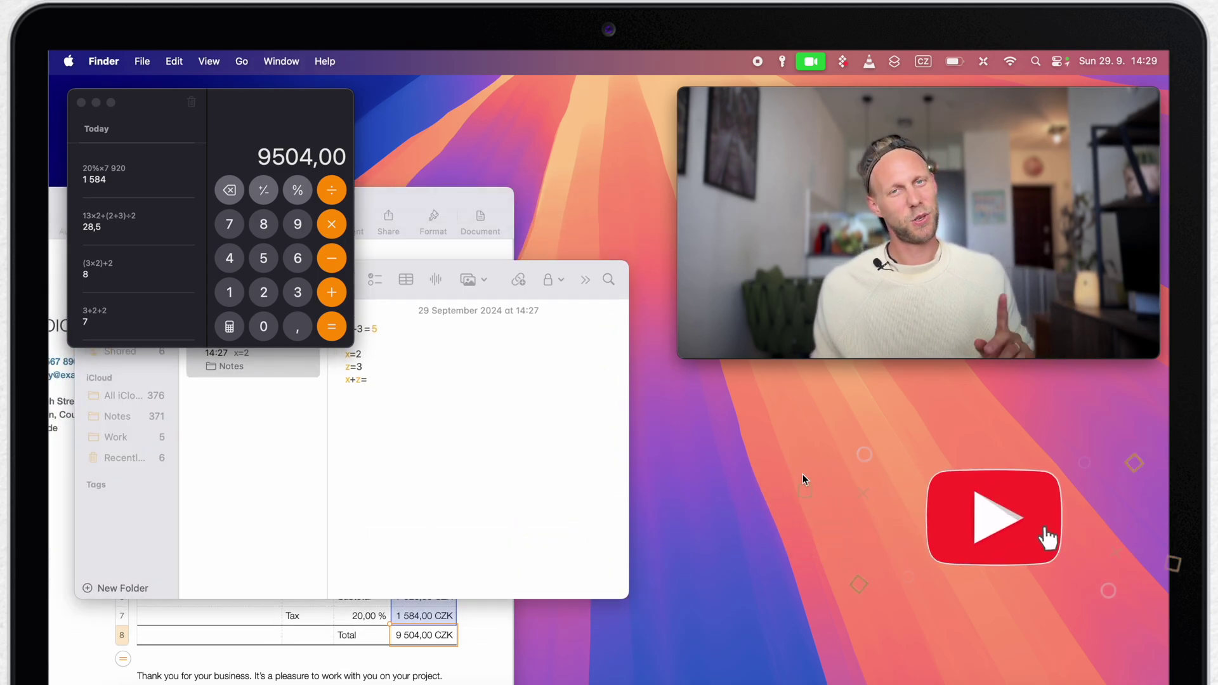